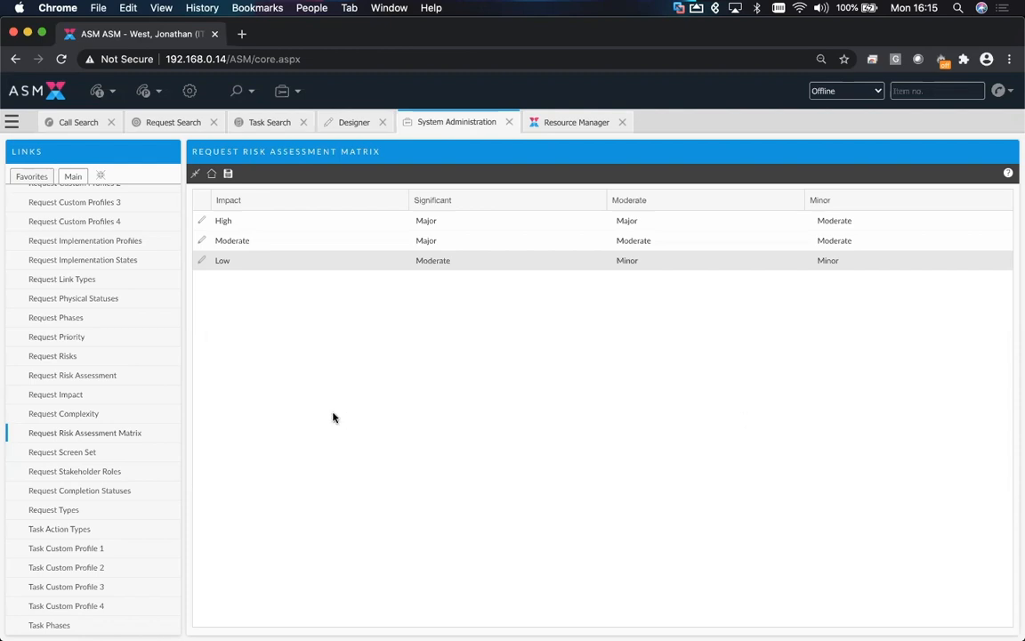
Step: Review the workflow management settings and open the Request Risks list to examine the risk levels and their score ranges
scroll(119, 336, up, 5)
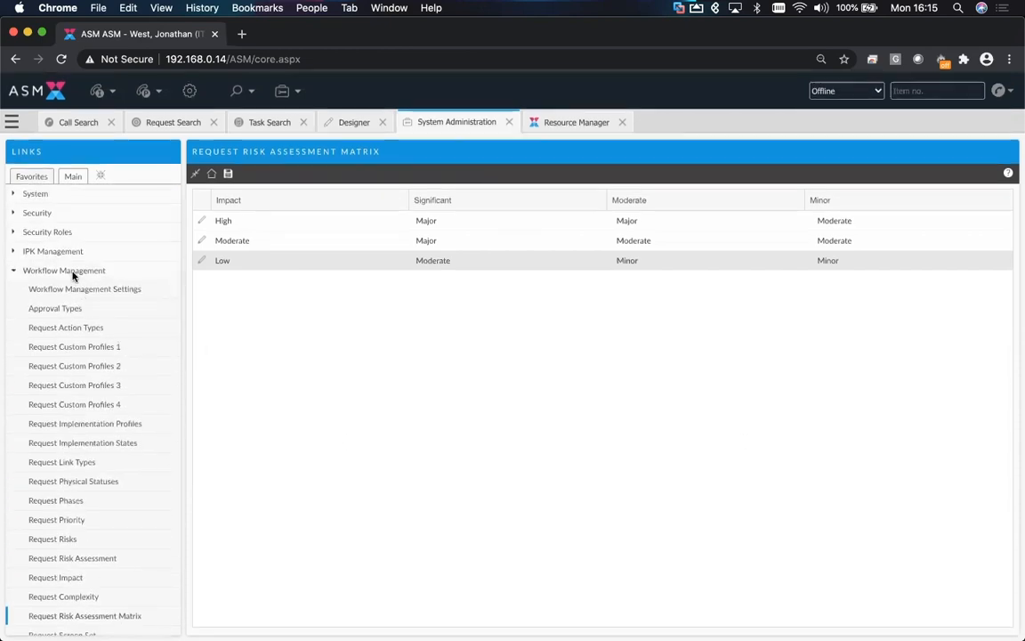
scroll(92, 414, down, 4)
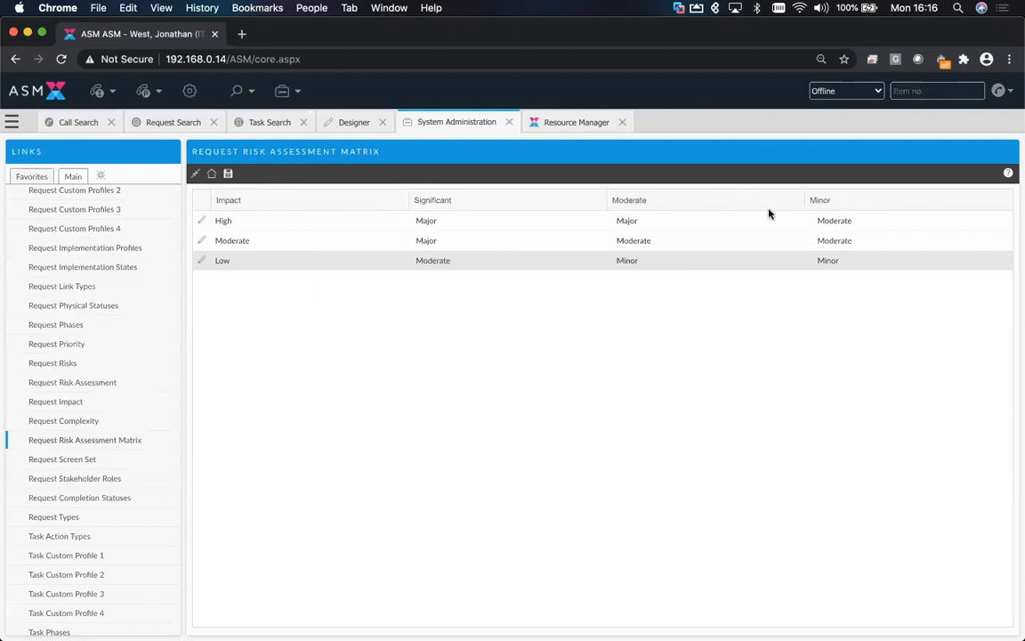
click(347, 125)
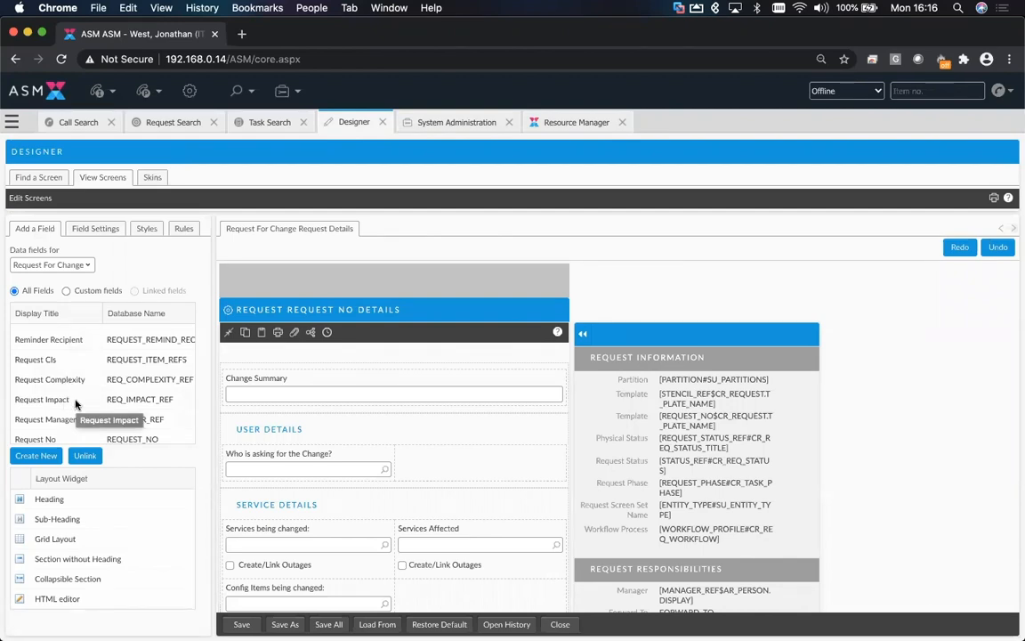
click(456, 125)
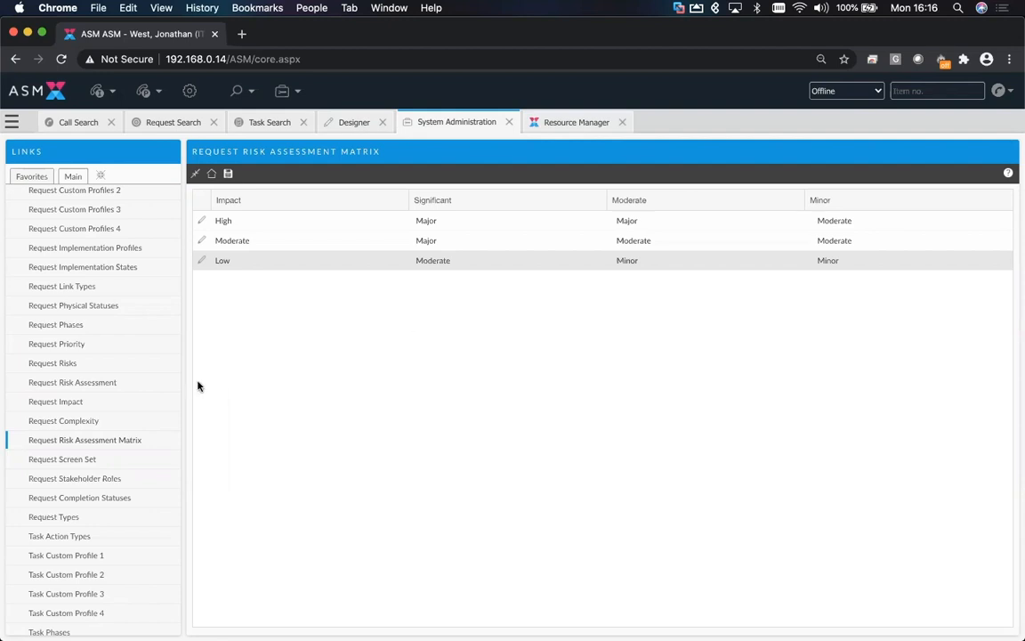
click(71, 365)
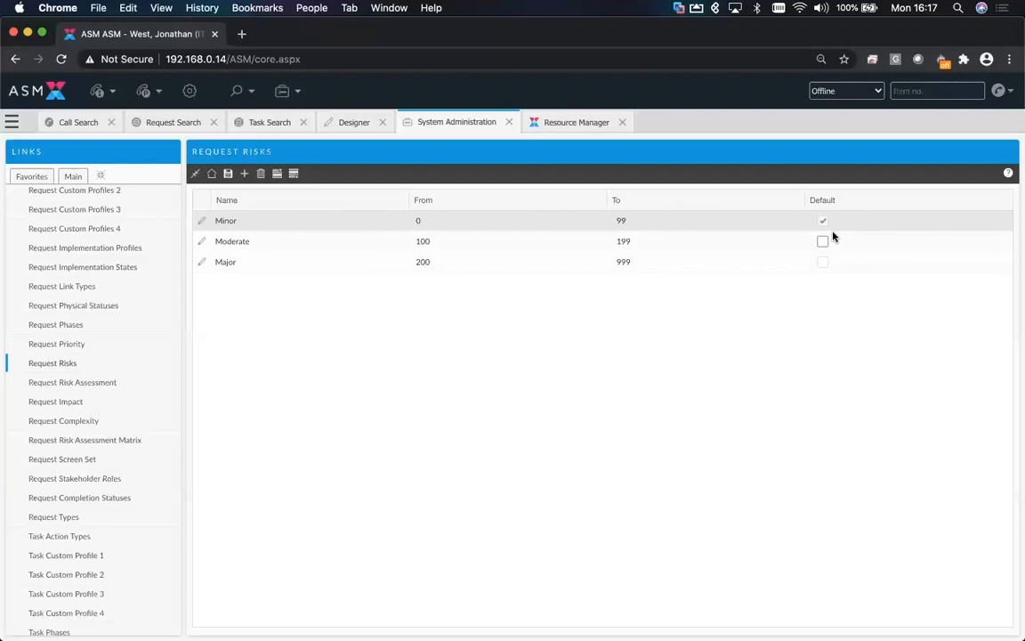
Step: Inspect the answer options and scores behind the Scope of the Change question on the Request For Change screen design
click(355, 126)
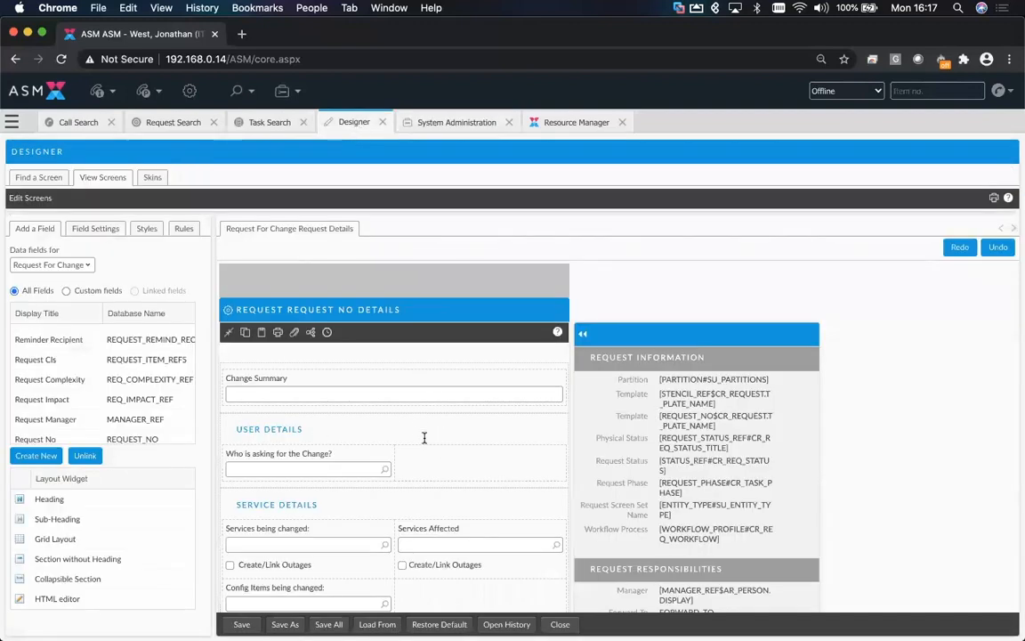
scroll(425, 437, down, 5)
scroll(425, 437, down, 4)
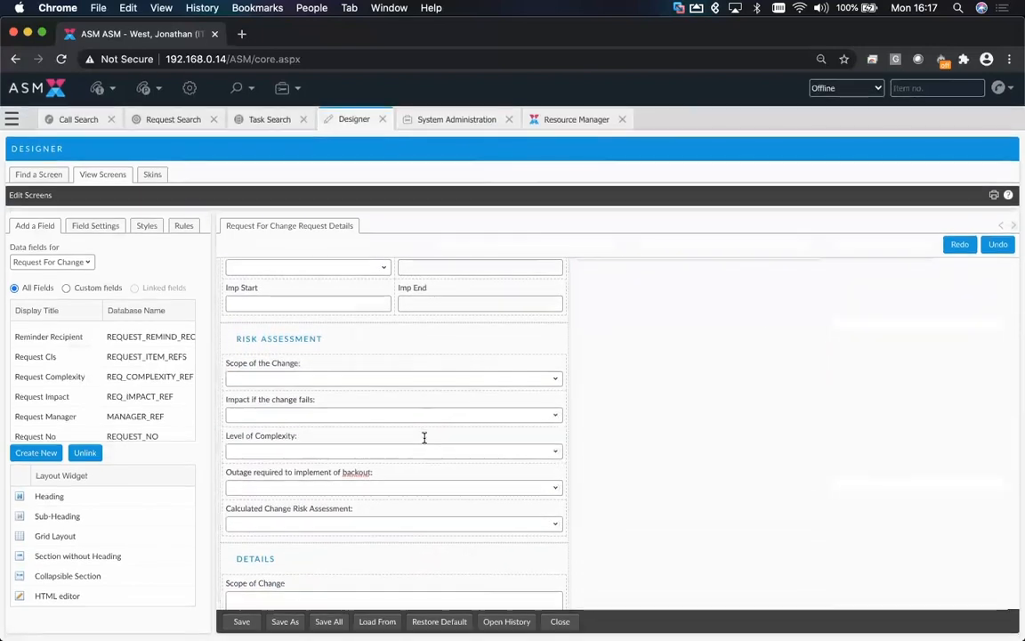
scroll(424, 436, down, 2)
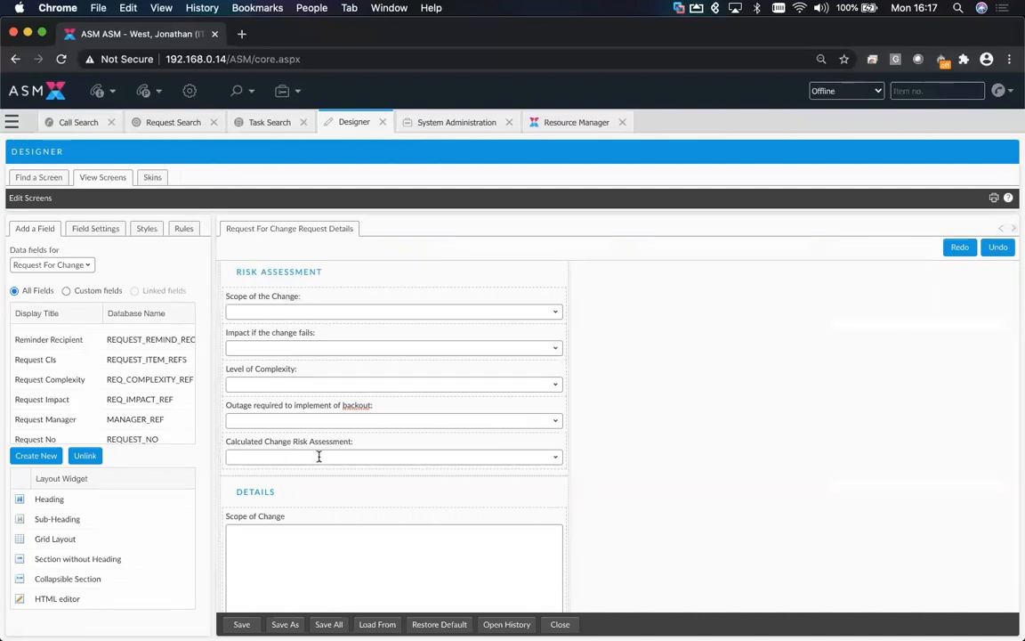
click(289, 310)
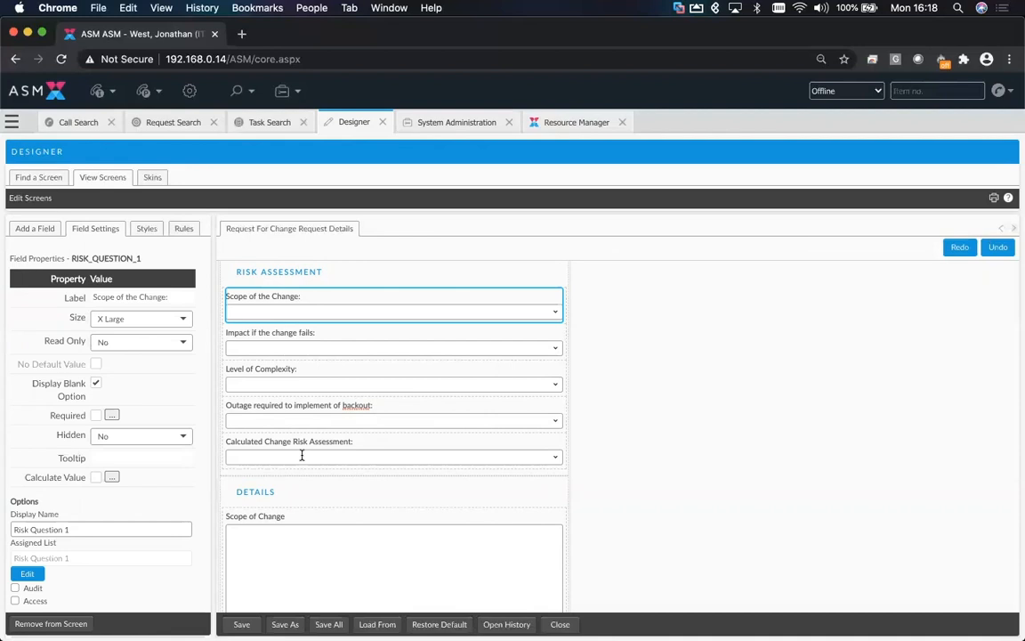
click(27, 573)
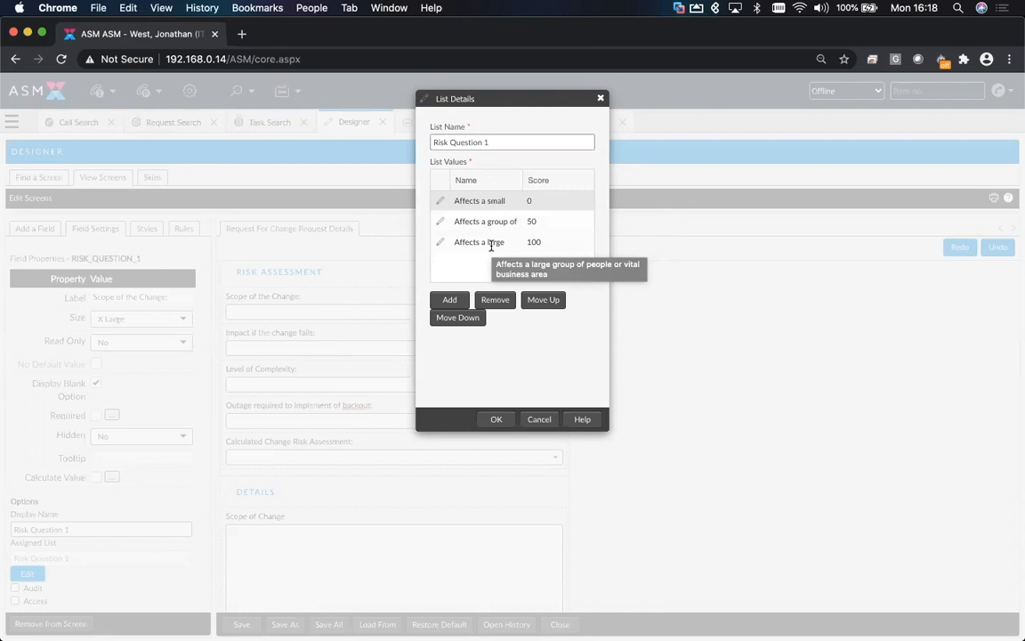
click(542, 419)
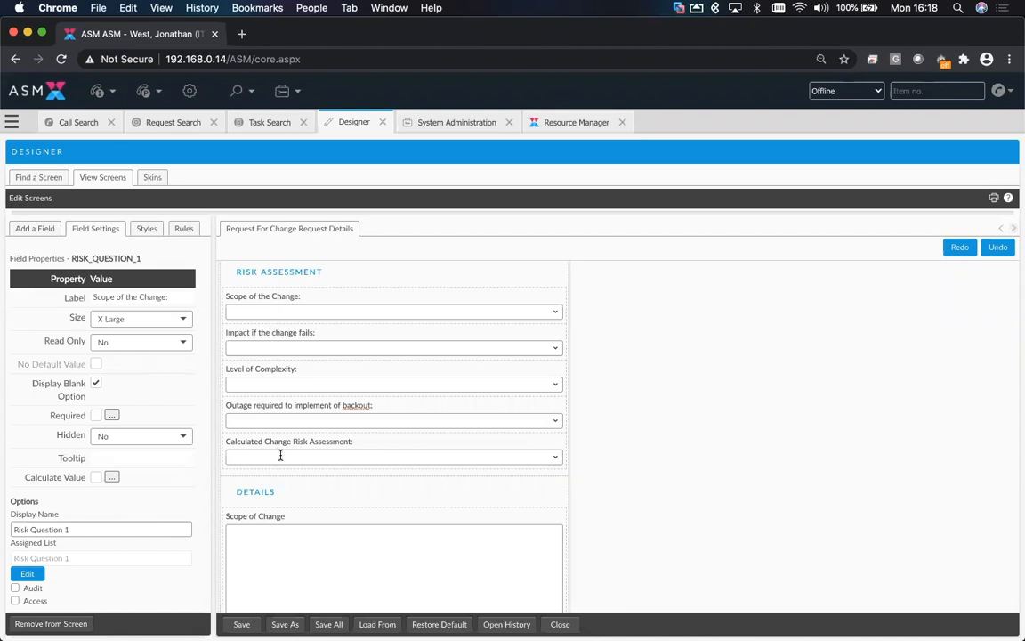
Step: Inspect the answer options and scores behind the "Impact if the change fails" question, leaving the list unedited
click(276, 347)
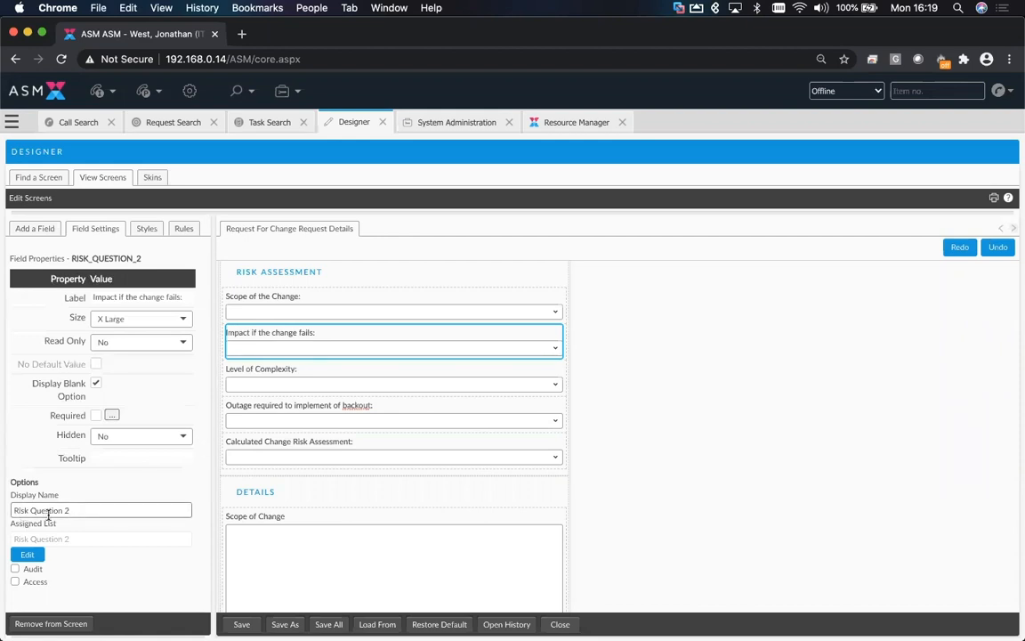
click(27, 557)
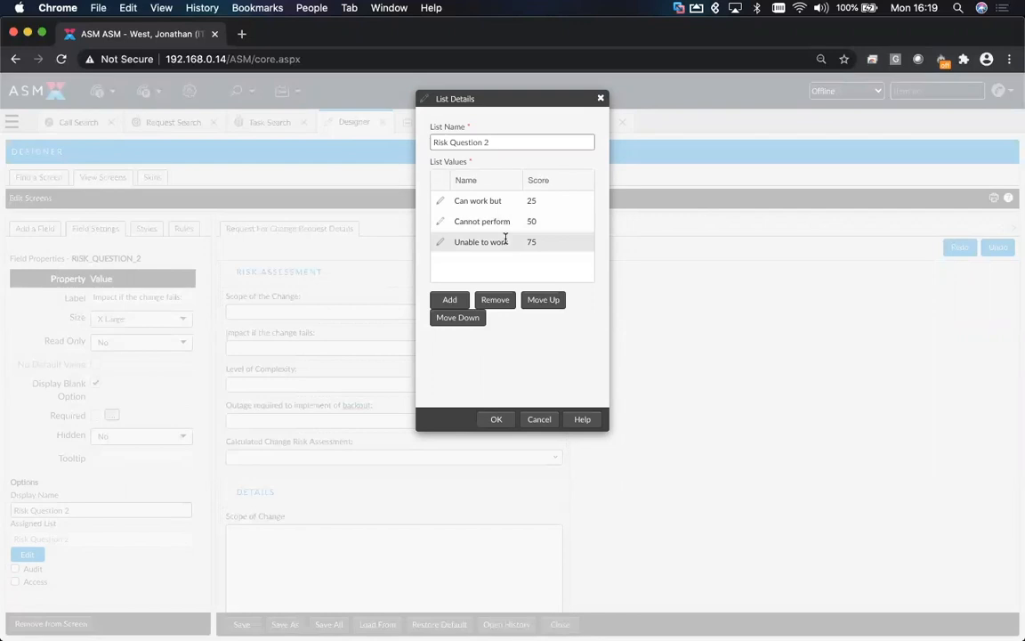
click(539, 421)
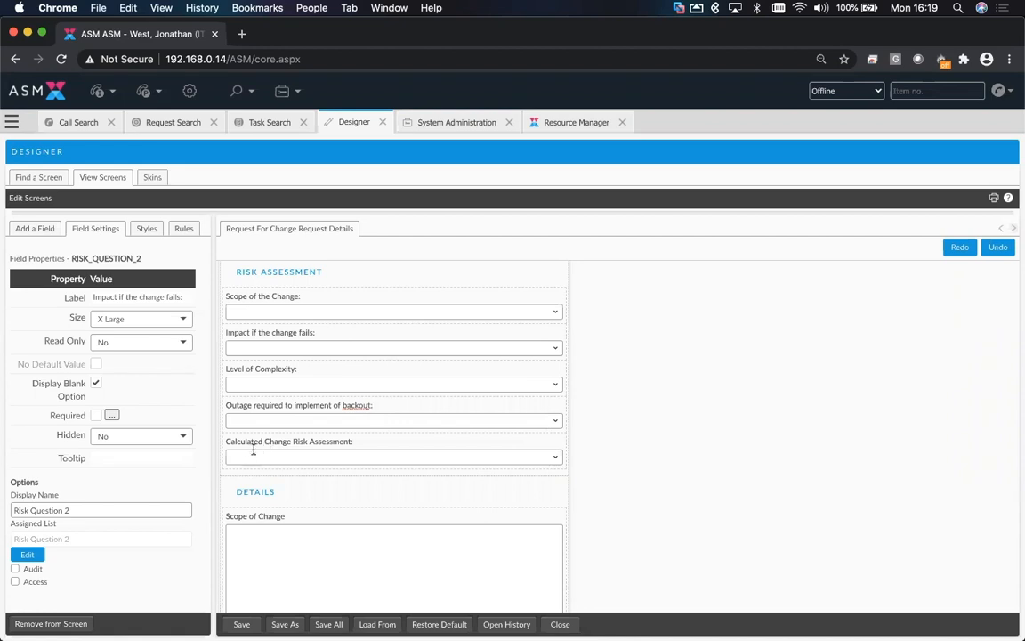
Step: Examine which questions feed the risk calculation of the Calculated Change Risk Assessment field
click(369, 449)
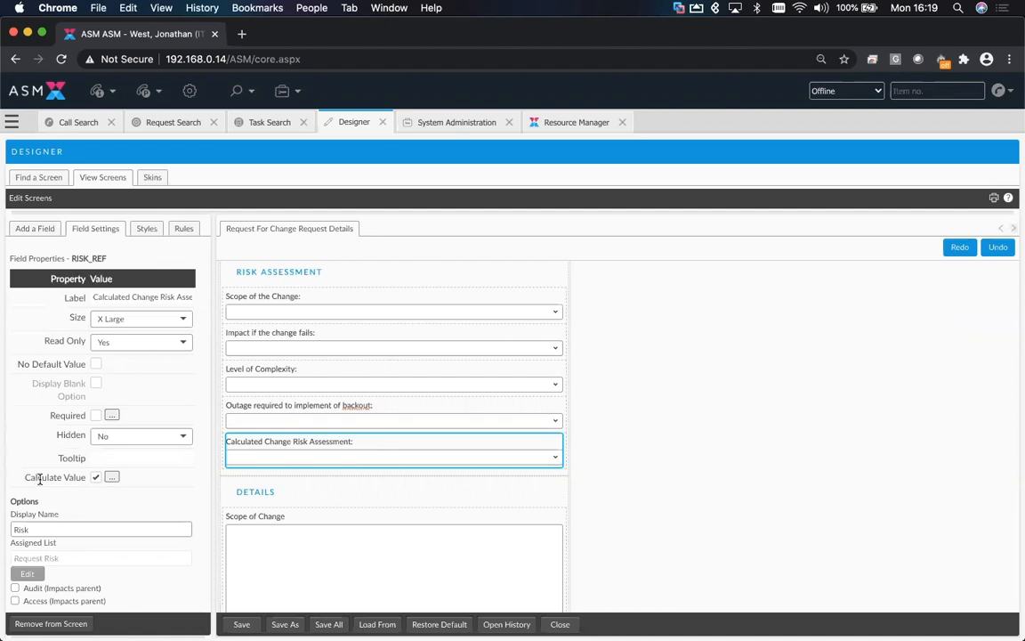
click(112, 478)
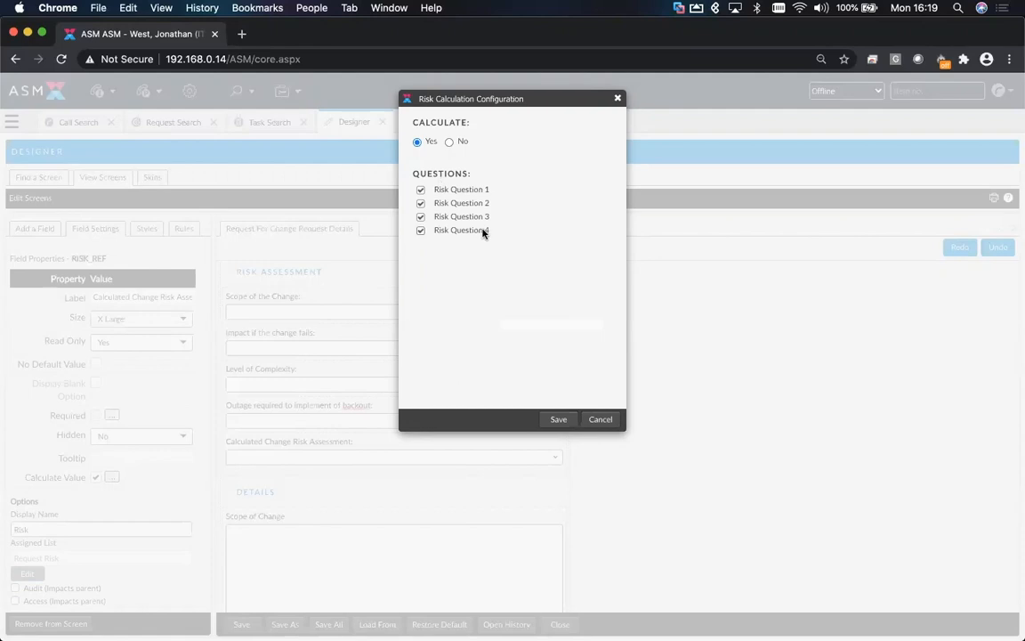
click(610, 420)
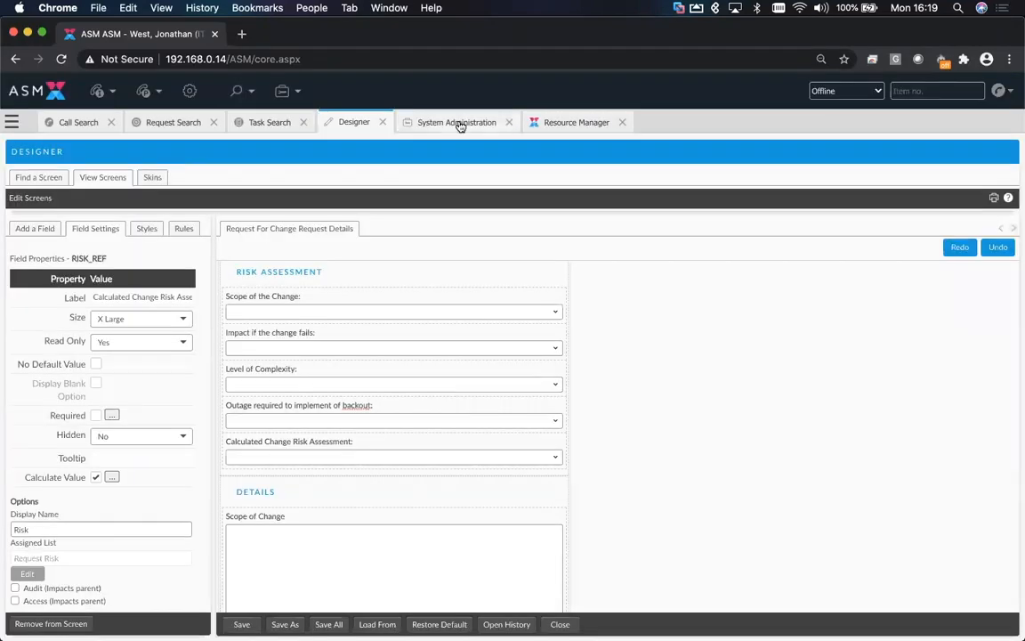
Step: Recheck the Request Risks score ranges and close the Designer without saving changes to the Request For Change screen
click(418, 117)
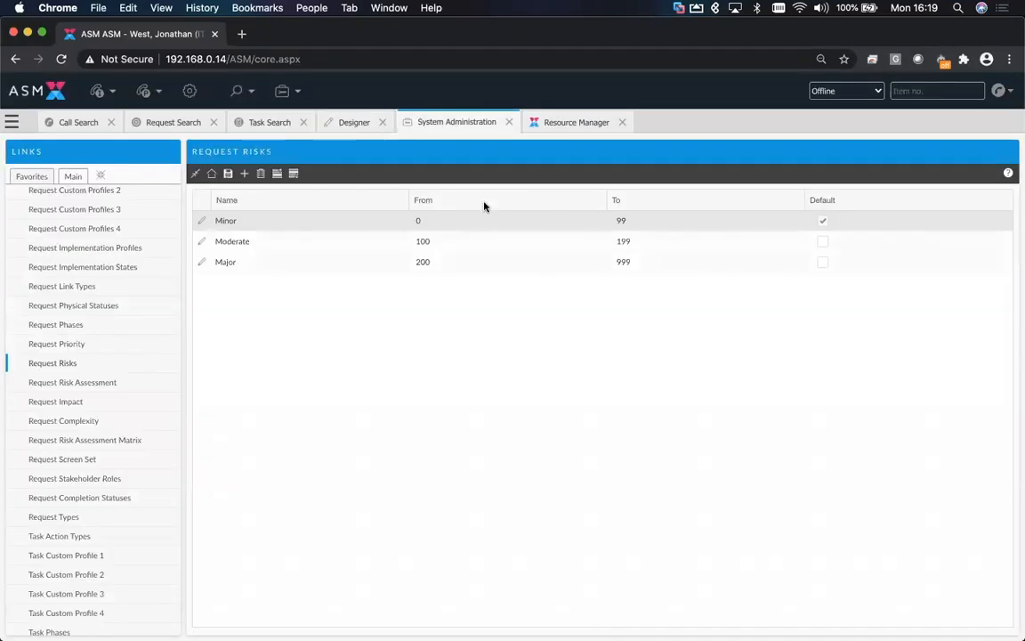
click(351, 126)
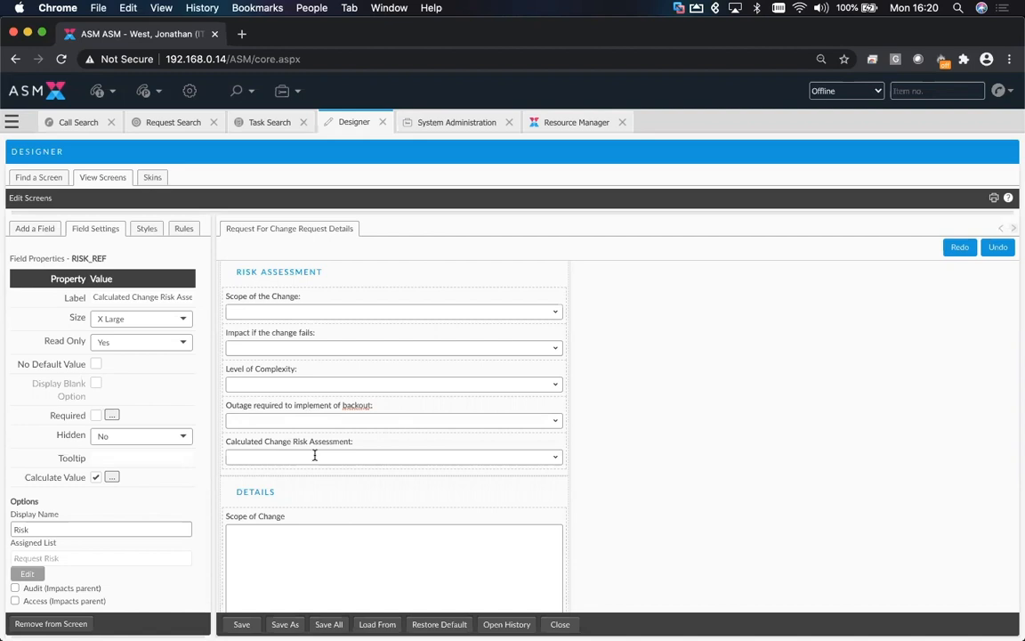
click(384, 123)
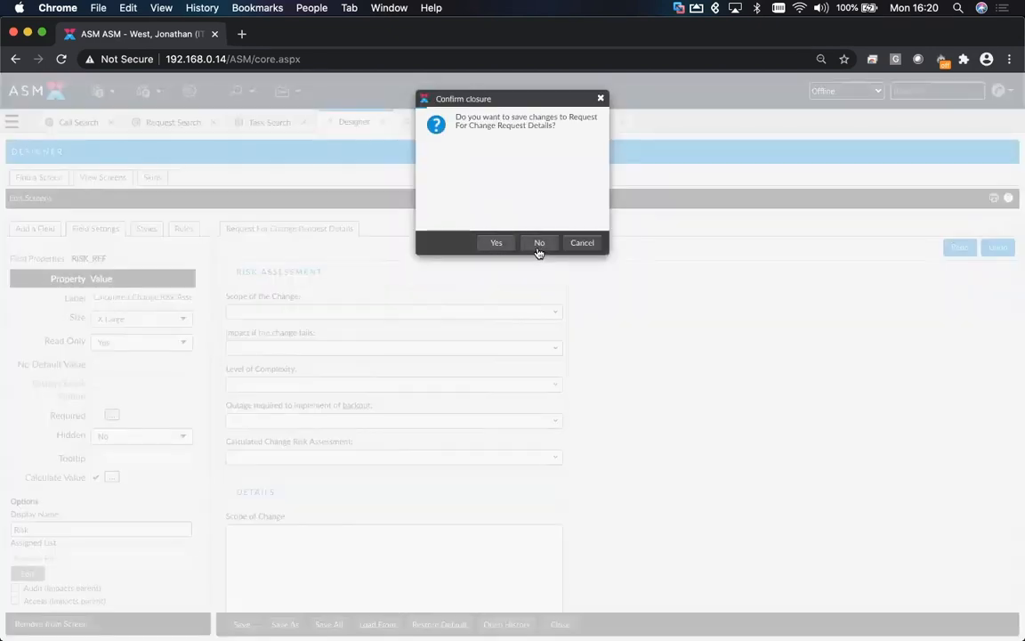
click(540, 244)
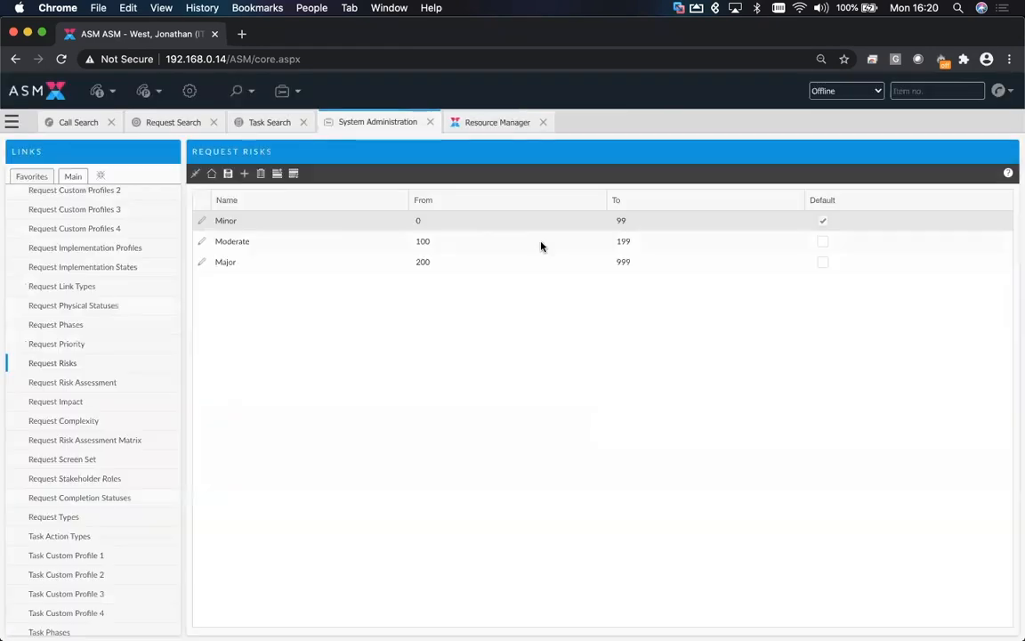
Step: Create a new change request with the summary "Exchange Server Upgrade" and fill in the requester's name
click(191, 93)
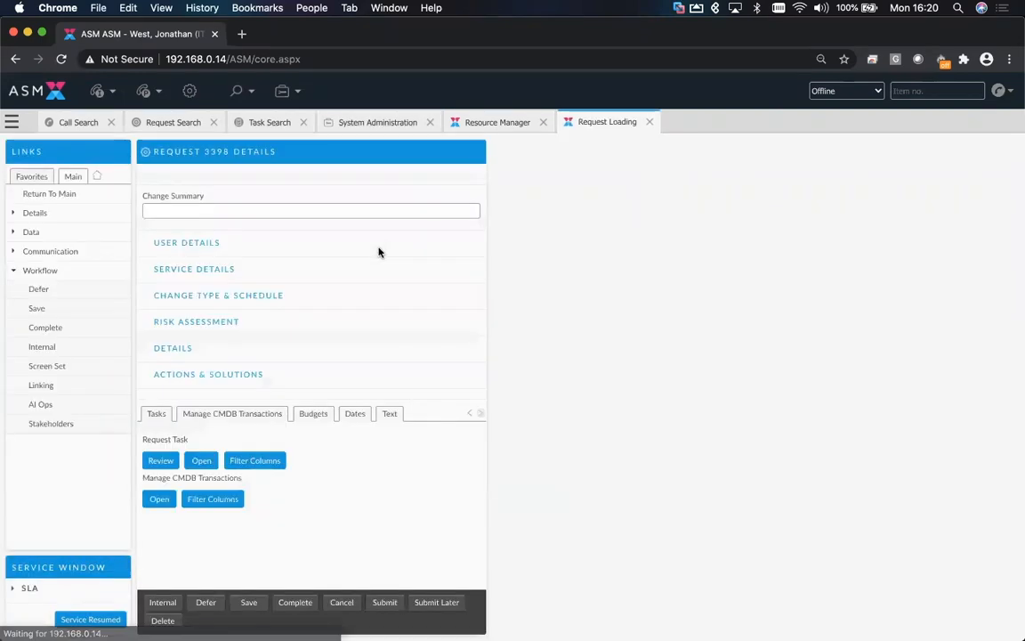
click(250, 214)
text(Exchange S)
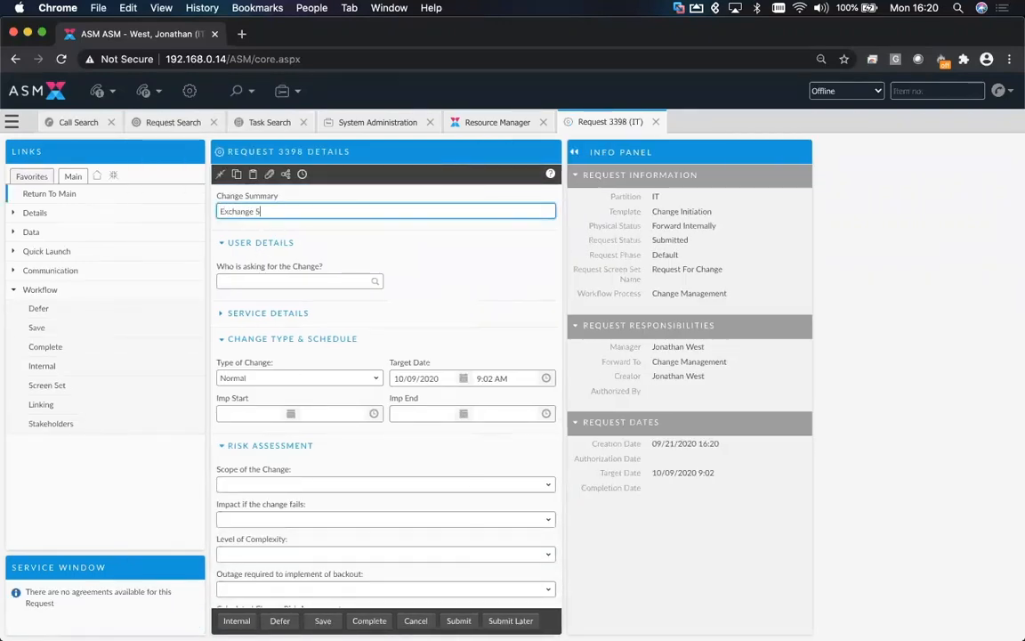
text(erver Upgrade)
click(268, 281)
text(dani)
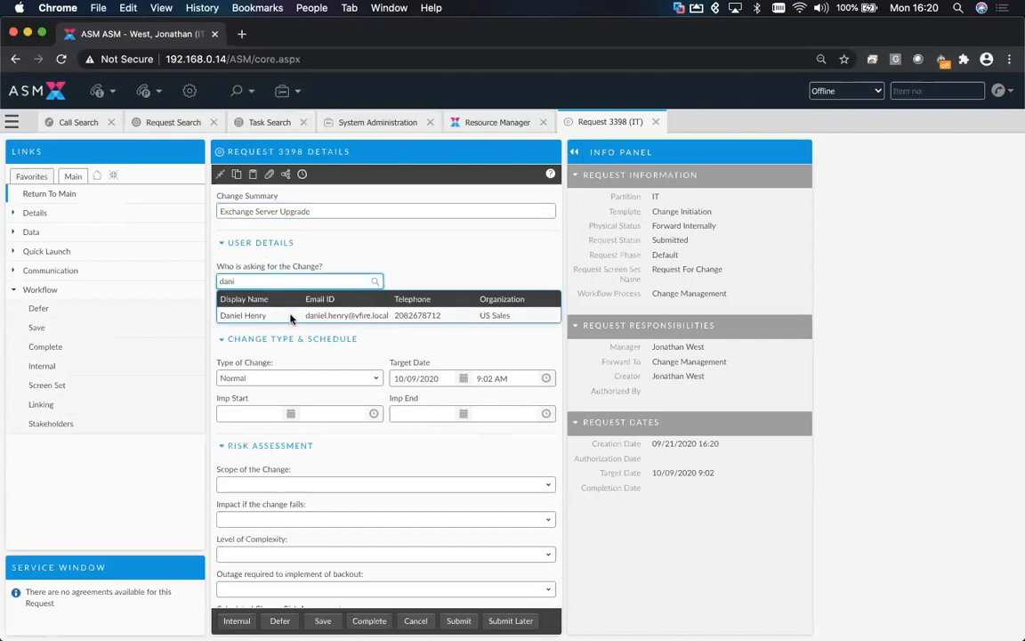
click(259, 318)
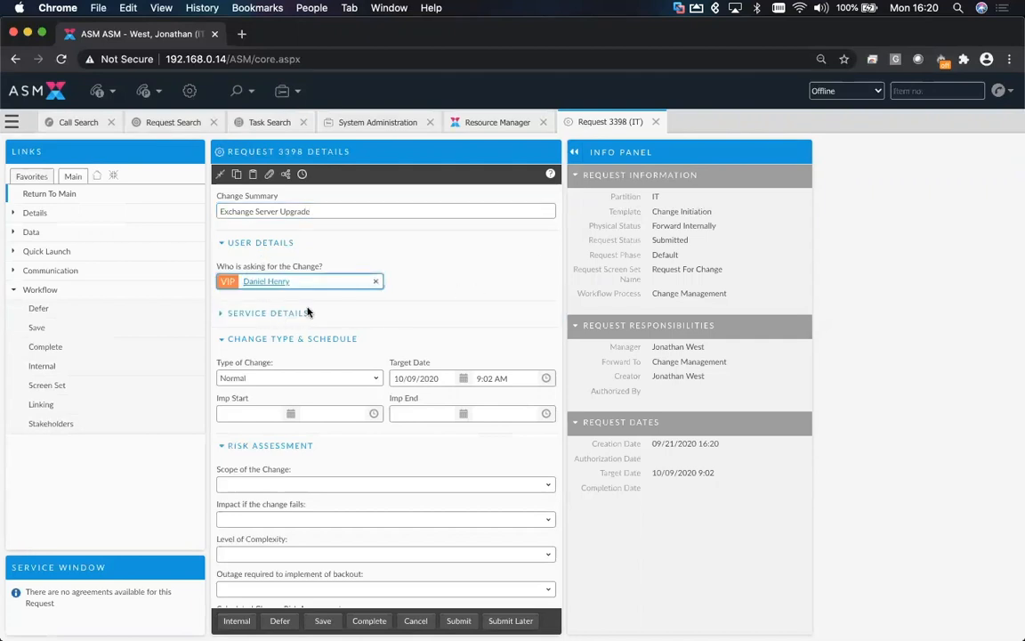
Step: Expand the Service Details section and add Email Support Service as the service being changed
click(349, 315)
scroll(496, 334, down, 1)
scroll(496, 335, down, 1)
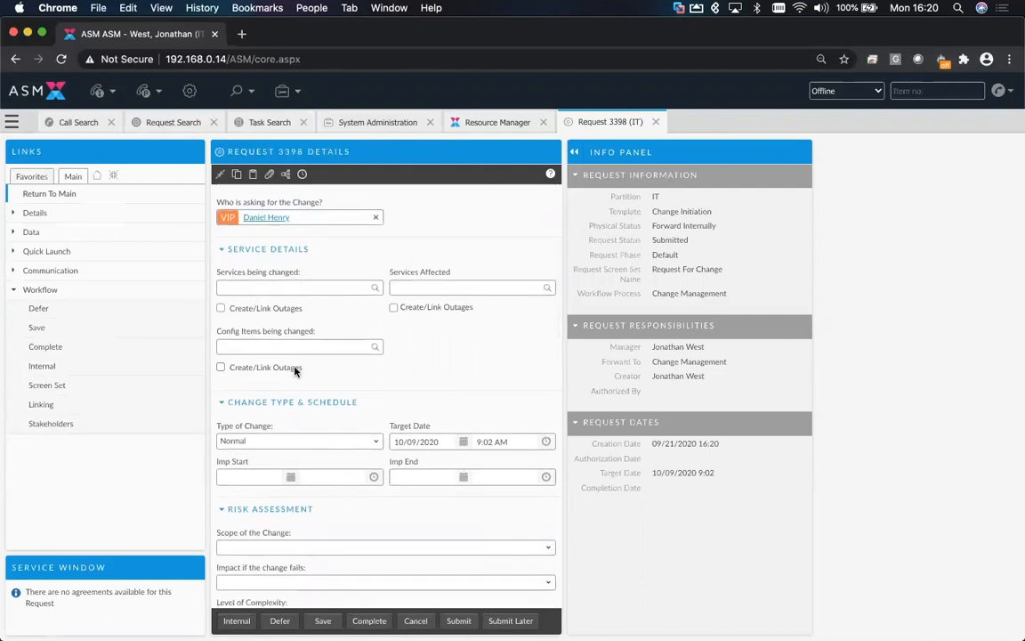
click(268, 287)
text(emai)
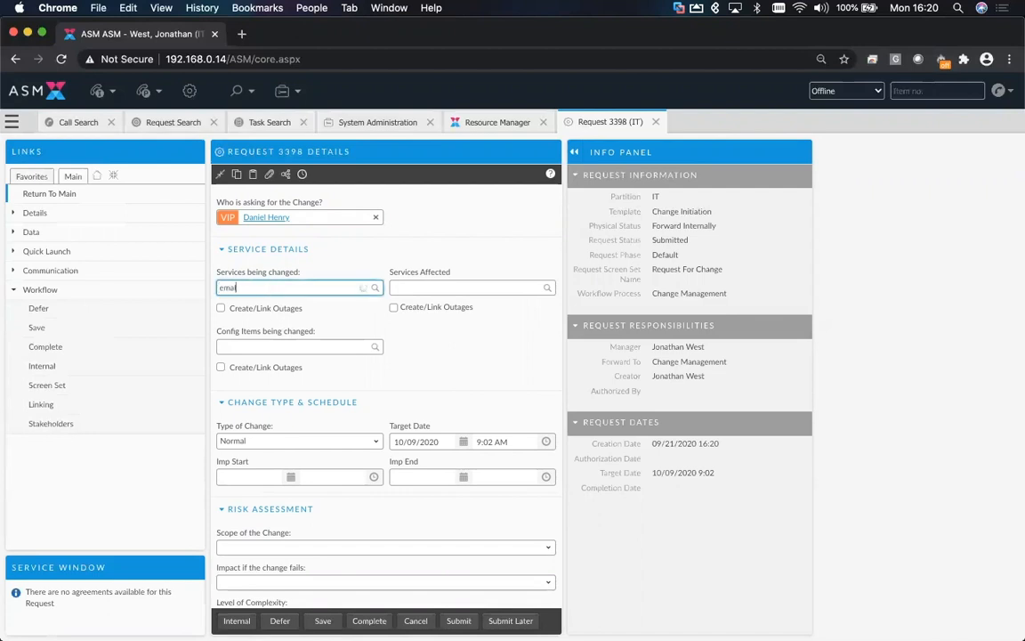
text(l)
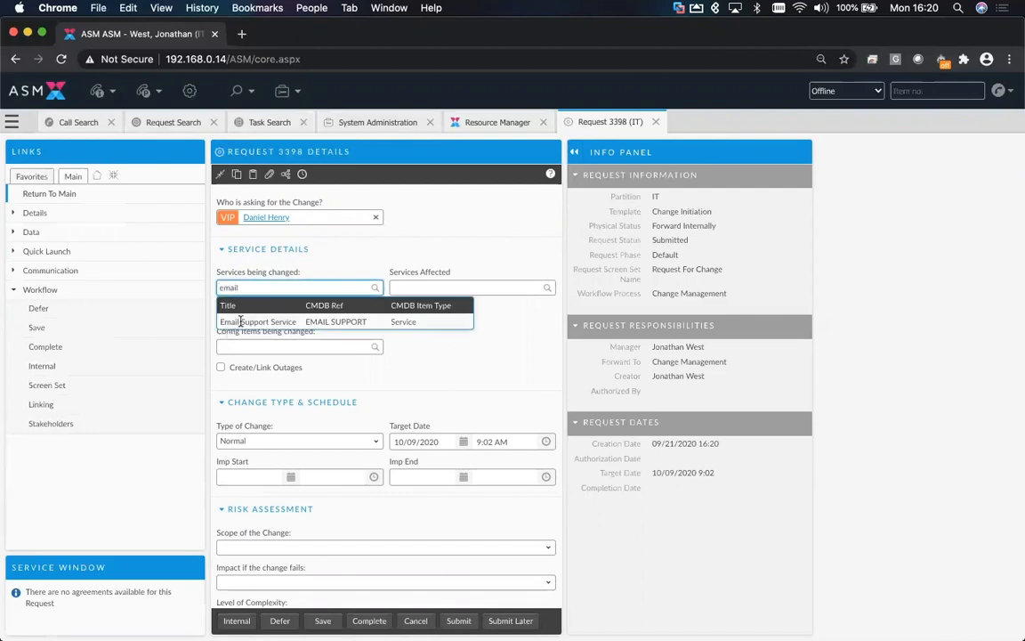
click(239, 321)
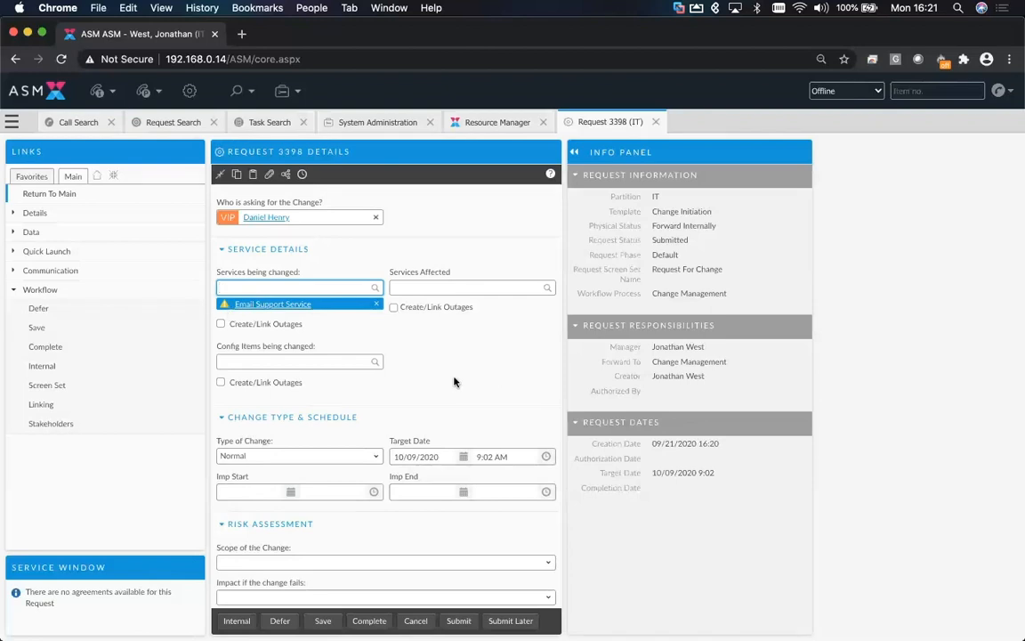
Step: Set the change request's target date to 09/25/2020
scroll(454, 382, down, 5)
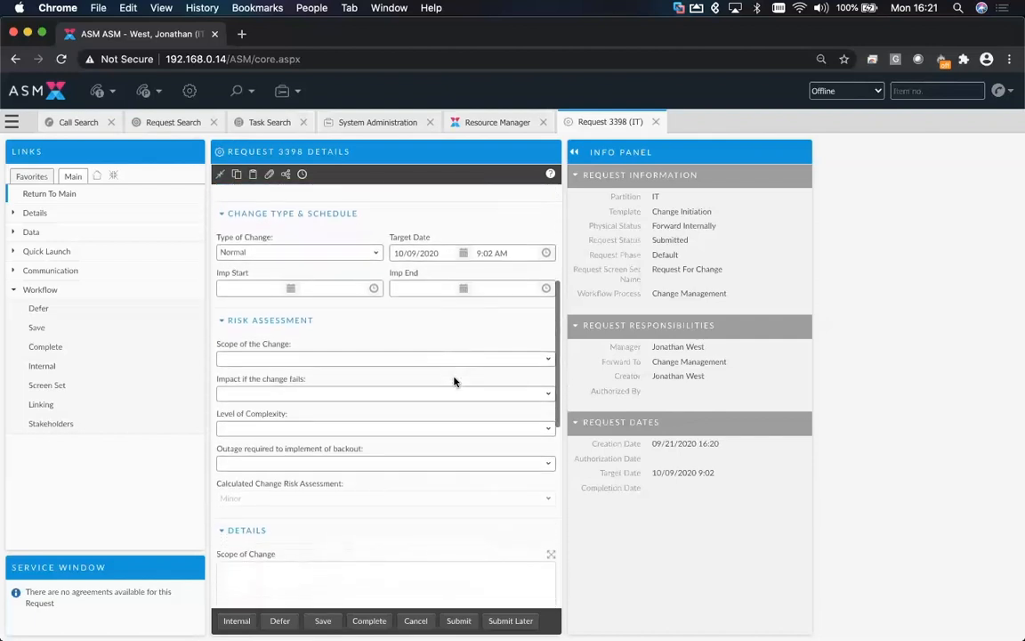
scroll(440, 334, down, 1)
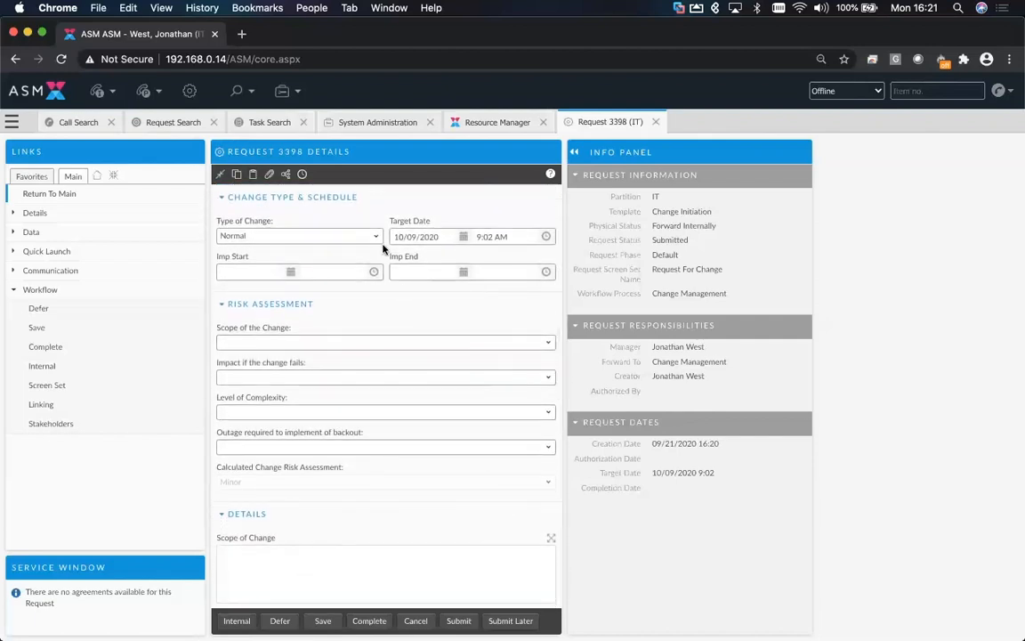
click(466, 238)
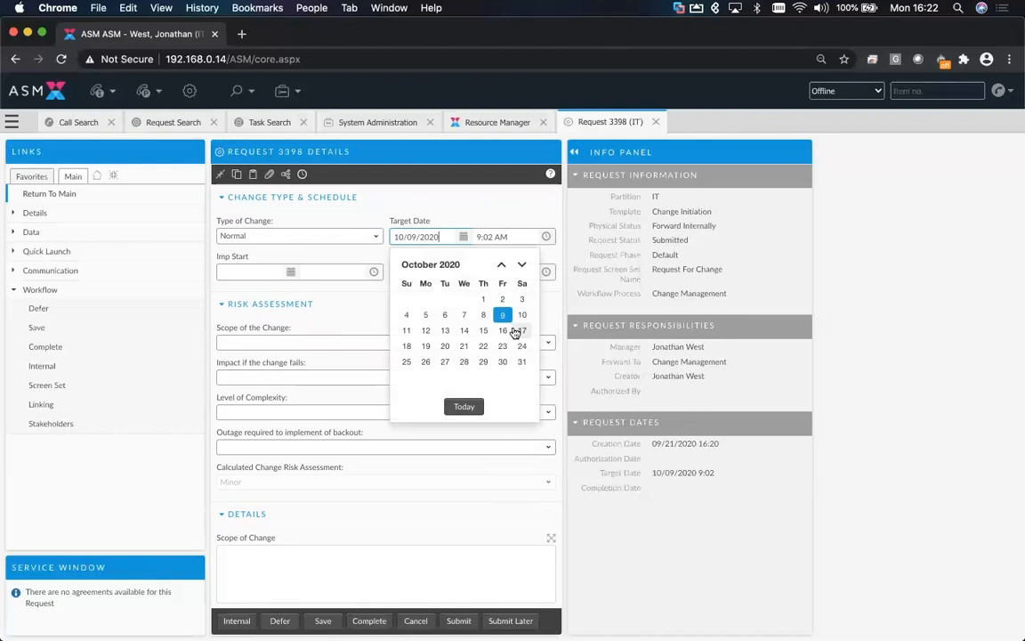
click(464, 400)
click(464, 239)
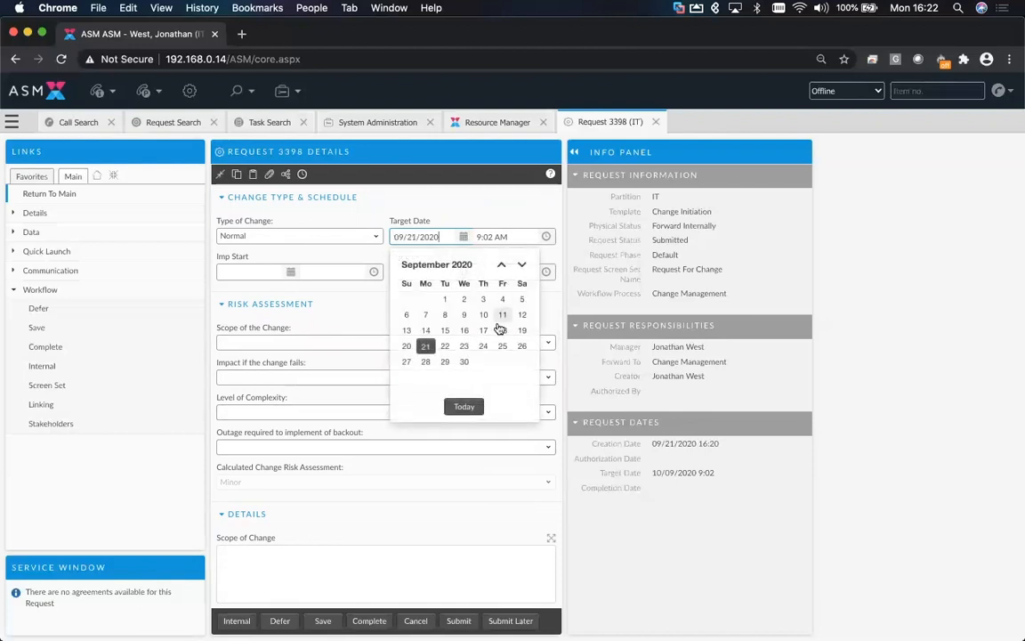
click(504, 348)
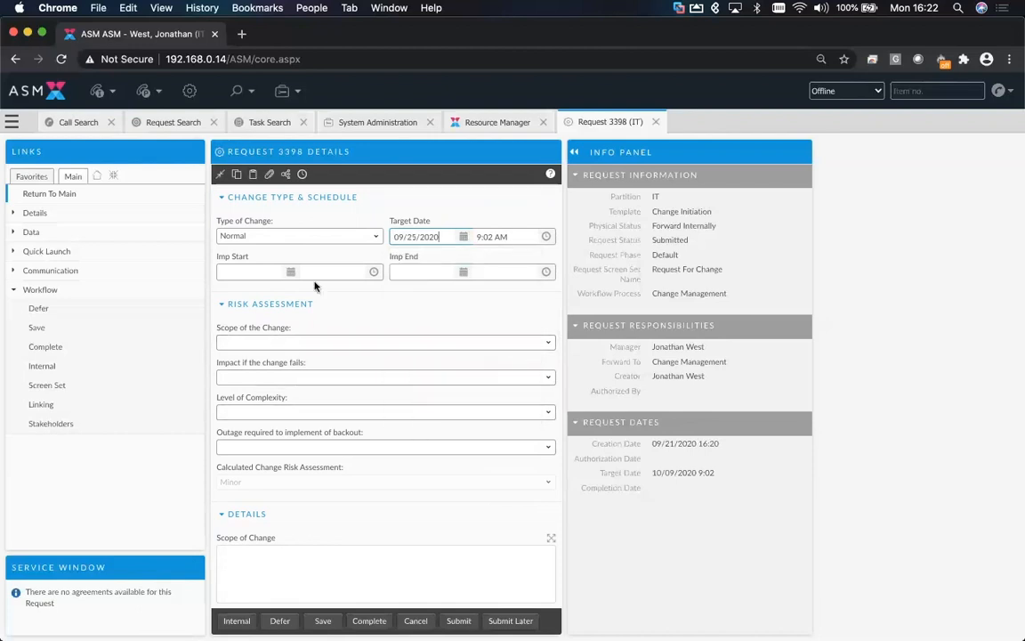
Step: Set the change's implementation start to 09/22/2020 and implementation end to 09/23/2020
click(291, 271)
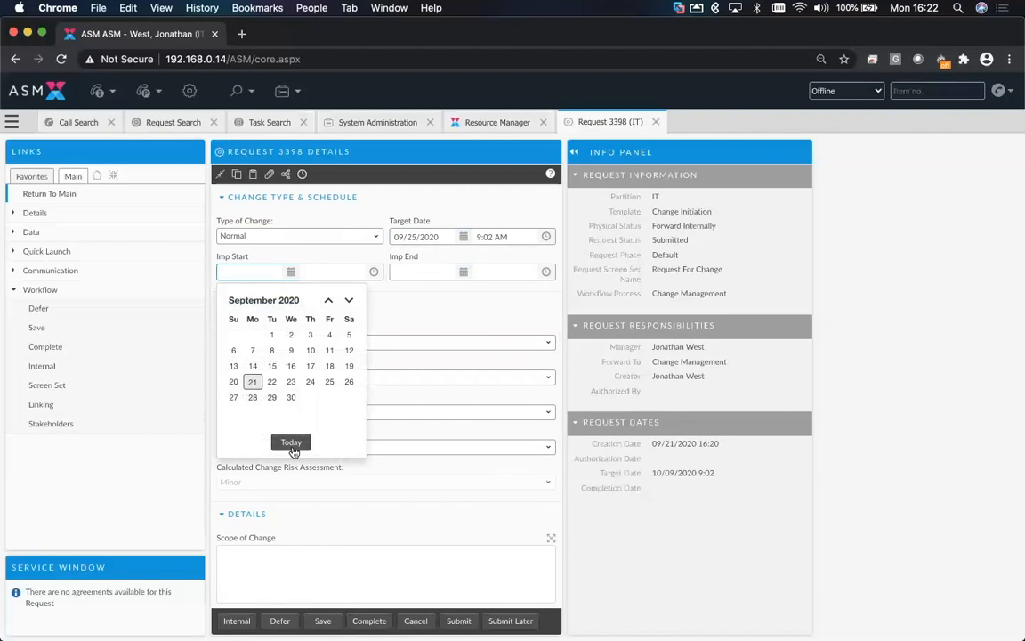
click(271, 381)
click(464, 273)
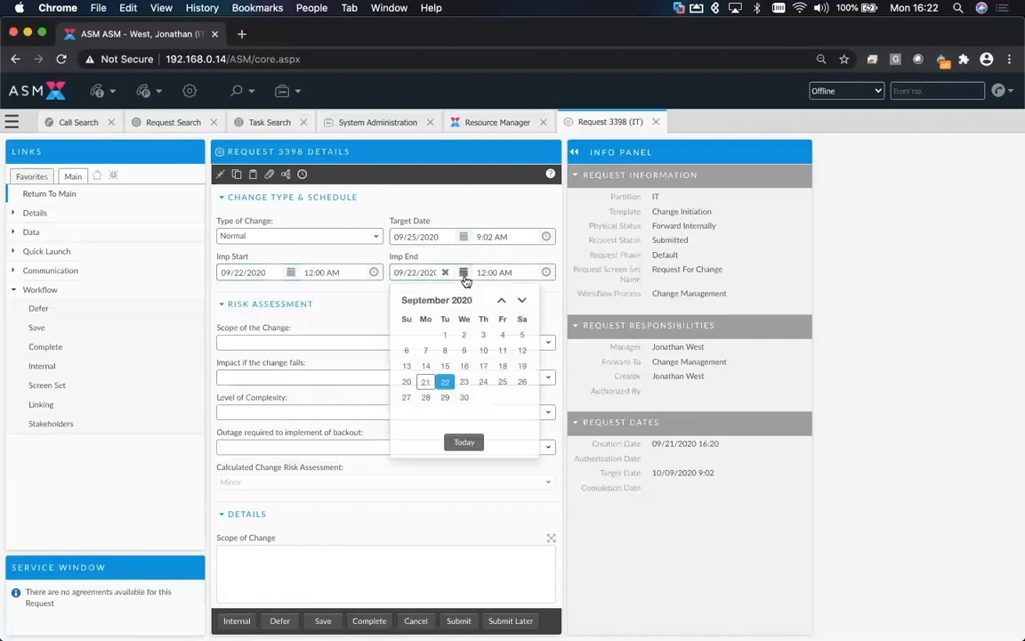
click(467, 383)
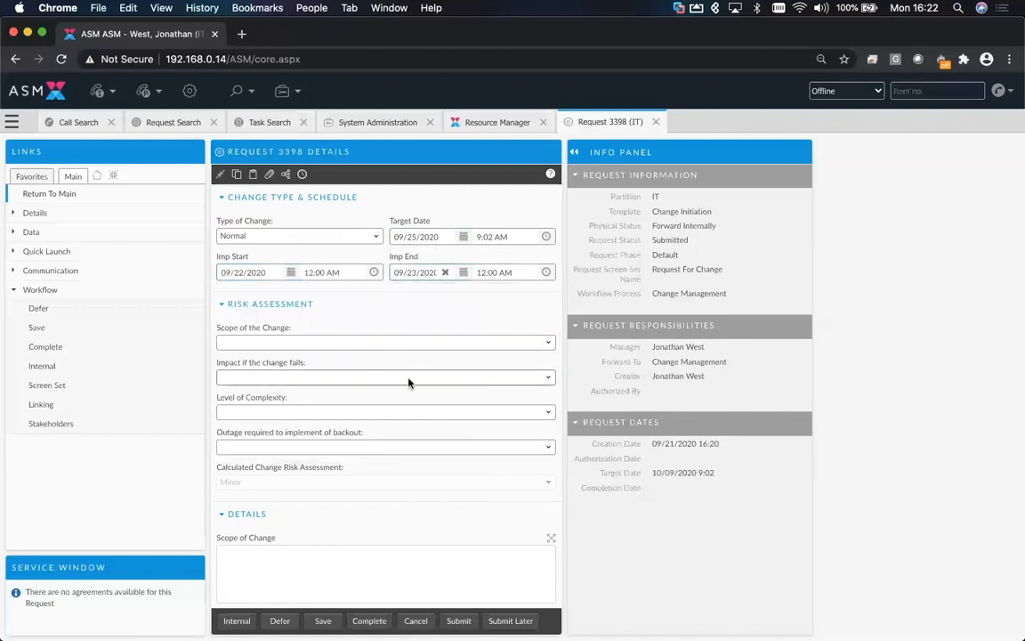
Step: Assess the risk as affecting a small group or minor business area, performance or quality affected on failure, Low complexity, and no outage required
scroll(418, 385, down, 3)
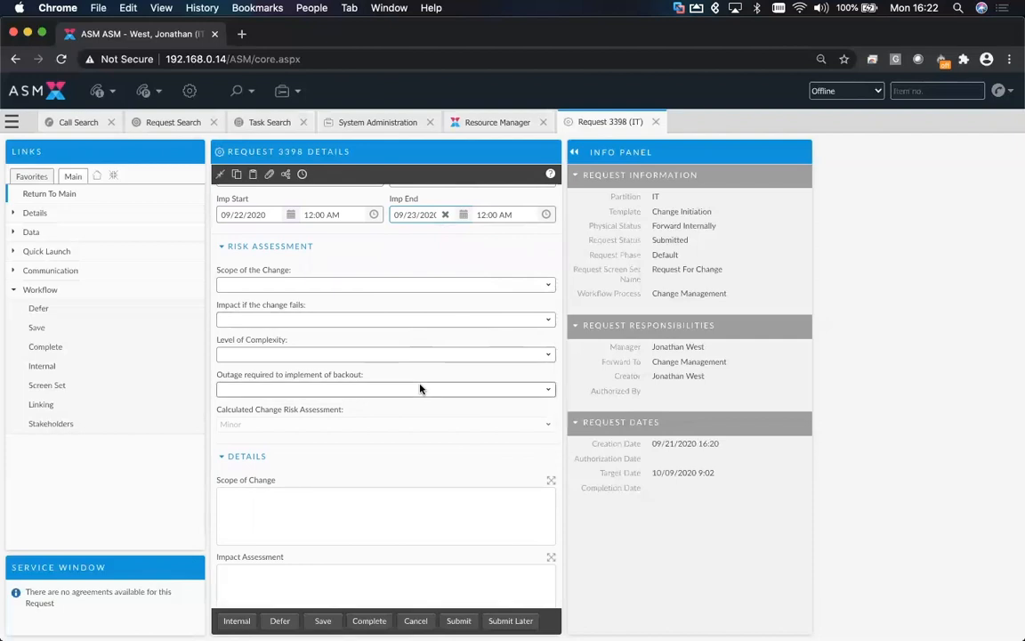
click(283, 285)
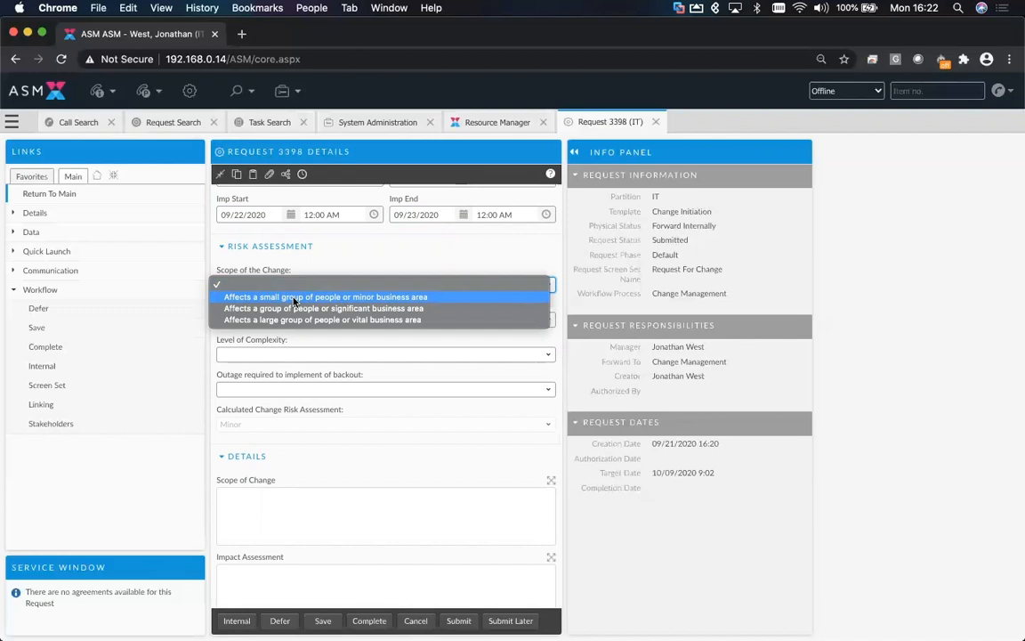
click(294, 298)
click(278, 320)
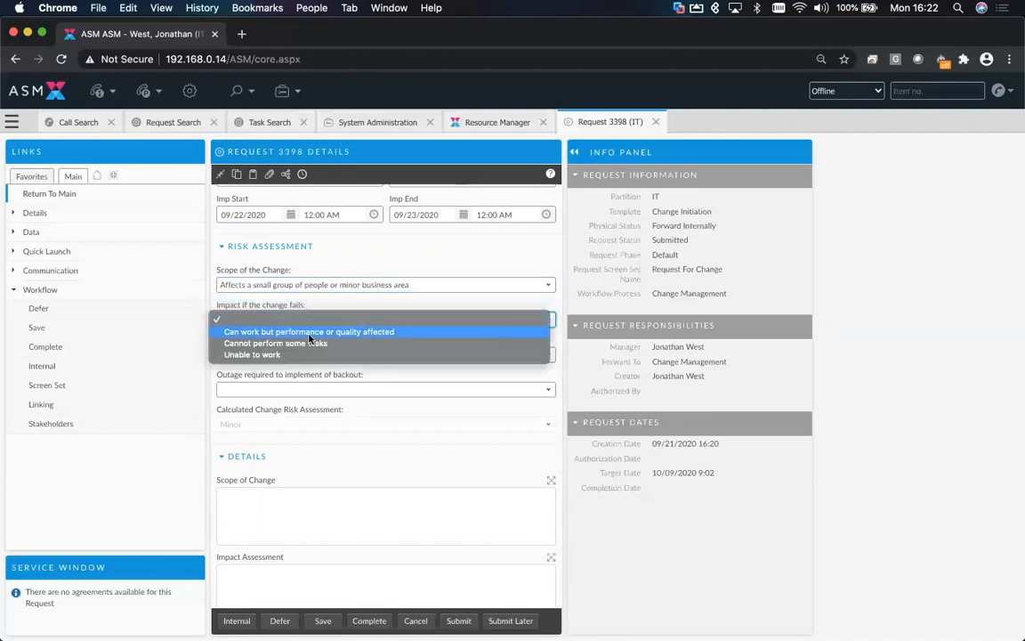
click(308, 333)
click(285, 354)
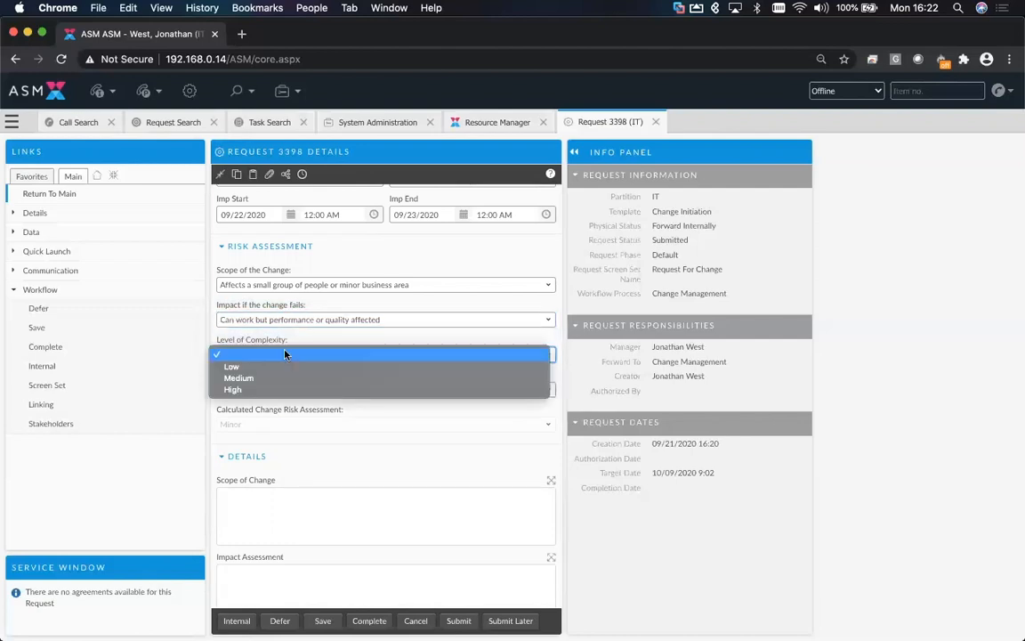
click(264, 366)
click(248, 390)
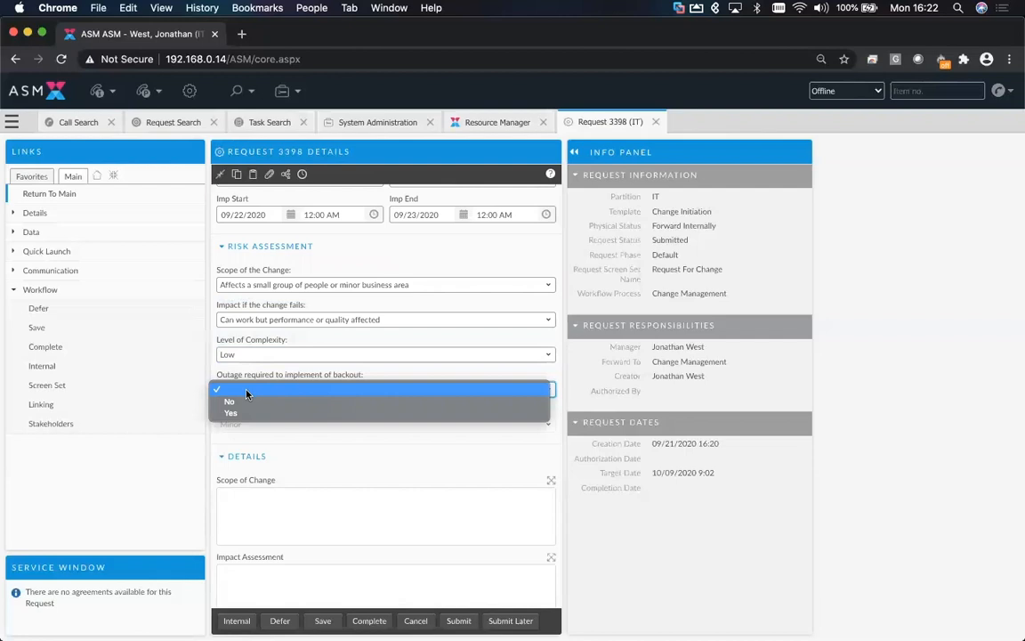
click(253, 403)
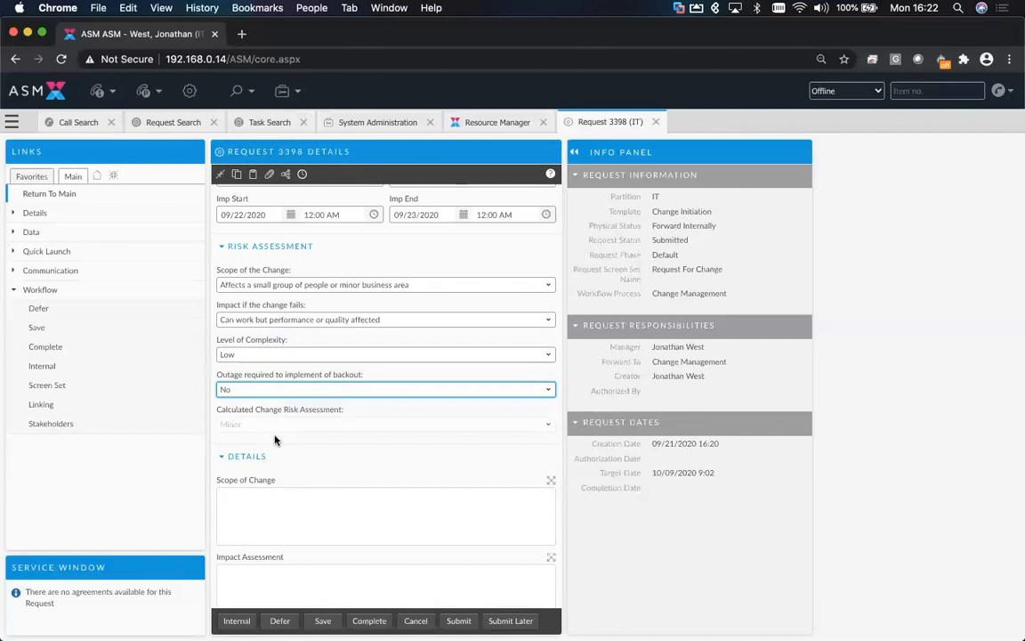
Step: Raise the risk answers to "Unable to work" for failure impact, Medium complexity, and Yes for the outage required
click(258, 319)
click(247, 343)
click(240, 358)
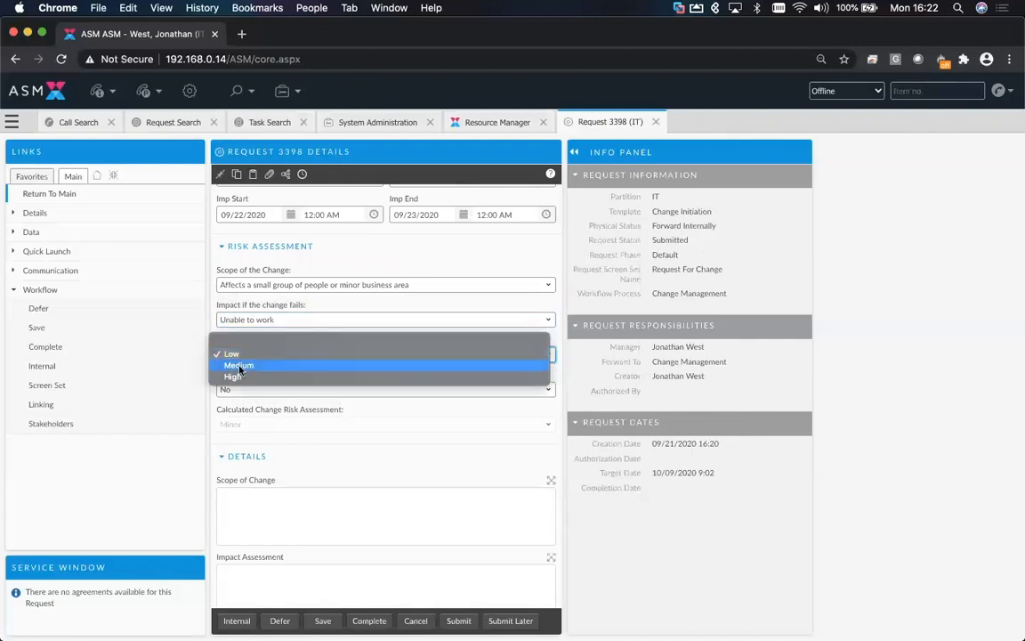
click(239, 365)
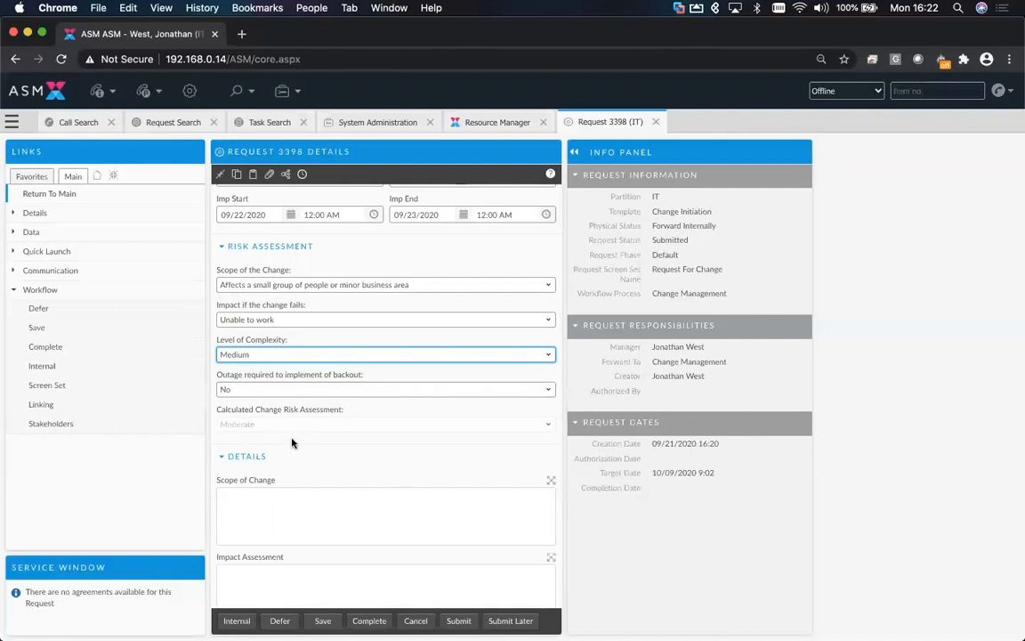
click(252, 389)
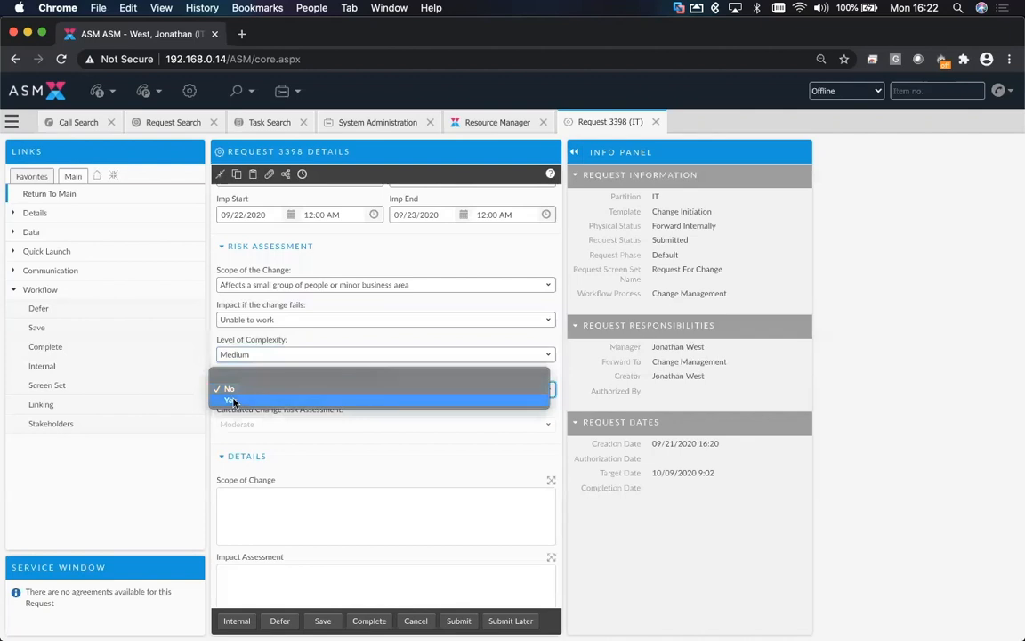
click(233, 401)
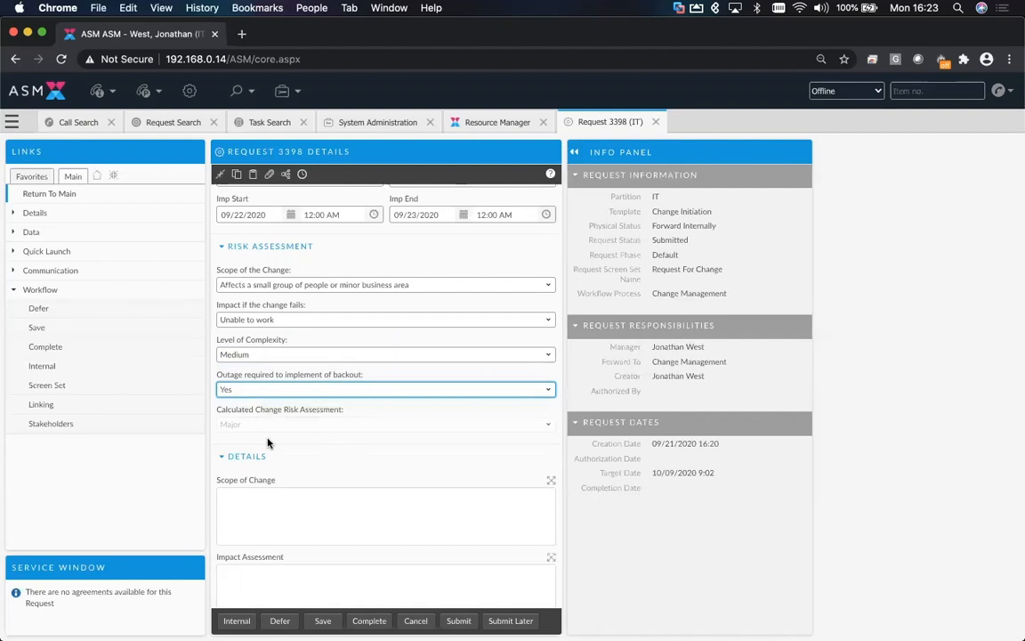
Step: Save the change request, accept the confirmation, and close the request
scroll(268, 443, down, 3)
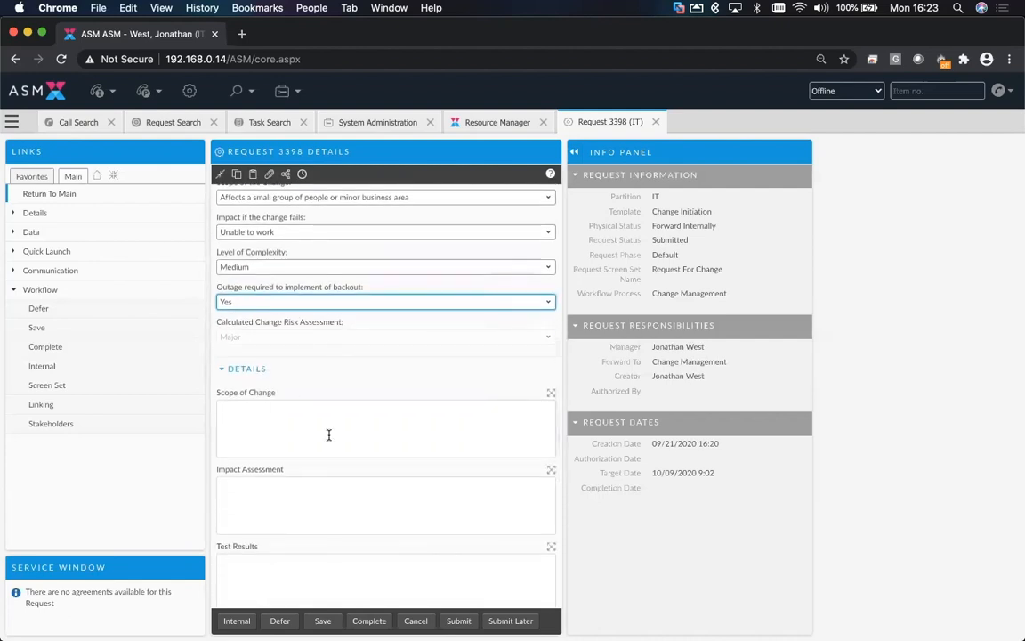
scroll(328, 435, down, 1)
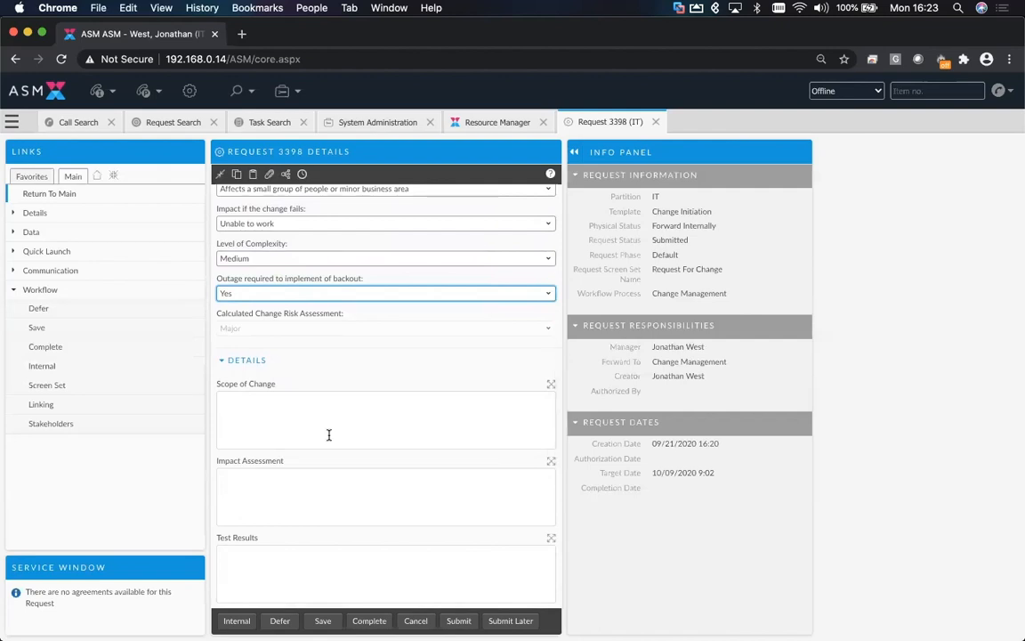
scroll(385, 360, up, 5)
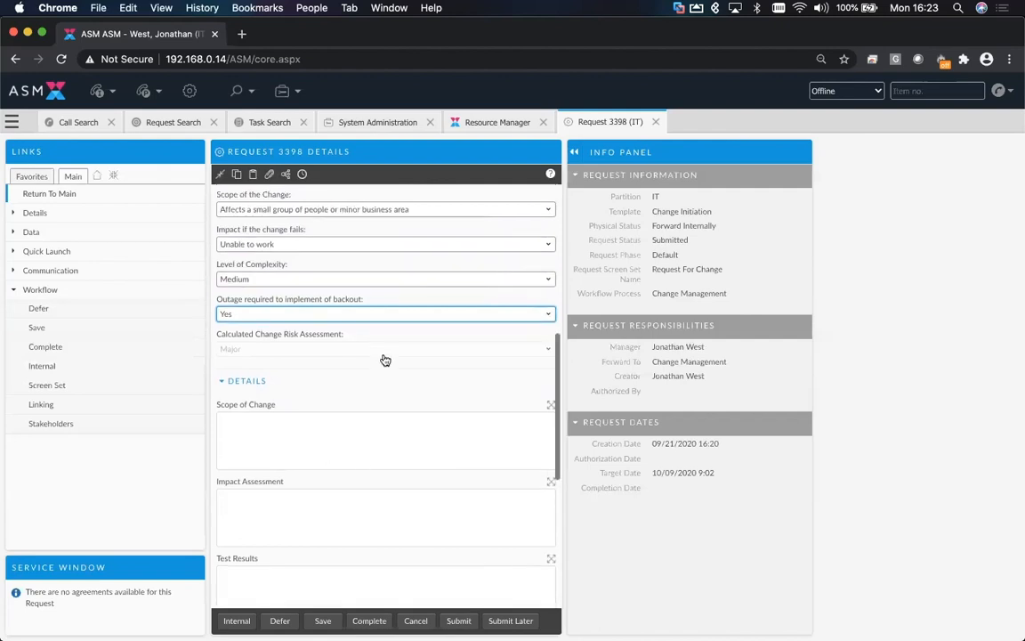
scroll(384, 360, up, 2)
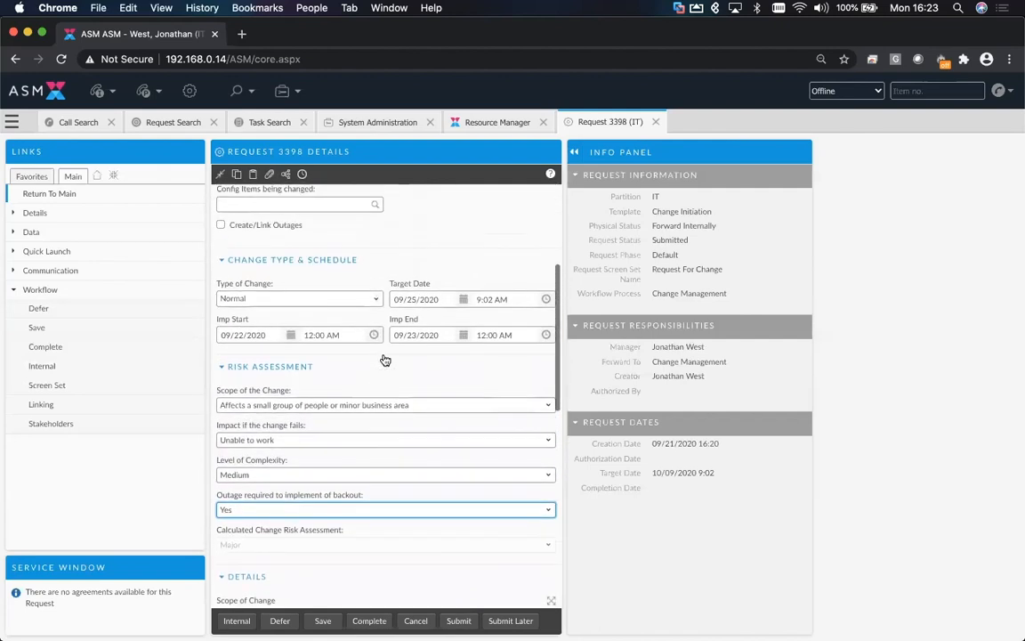
click(322, 620)
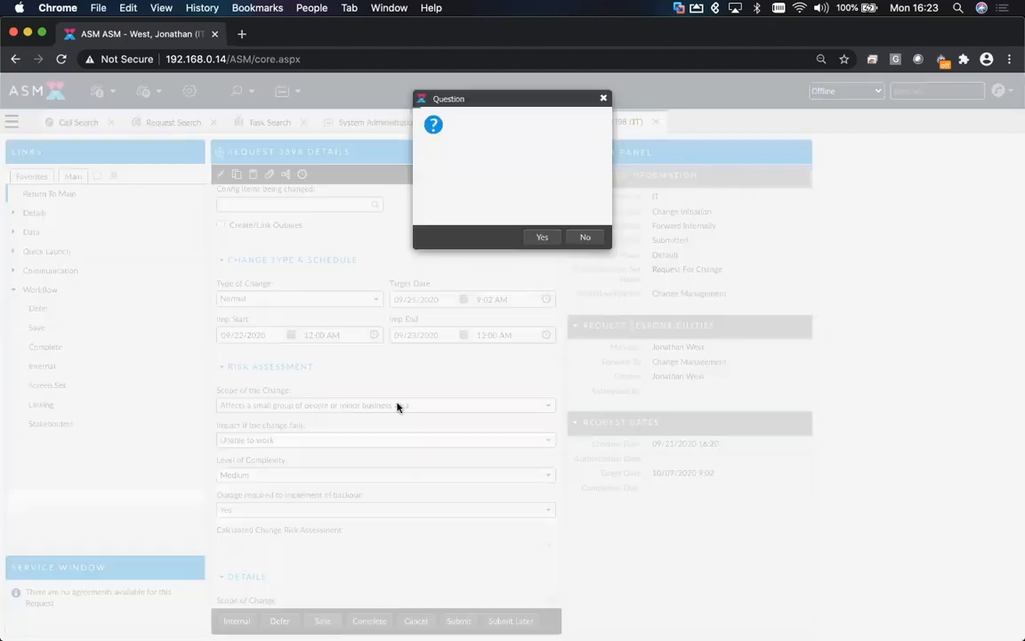
click(501, 238)
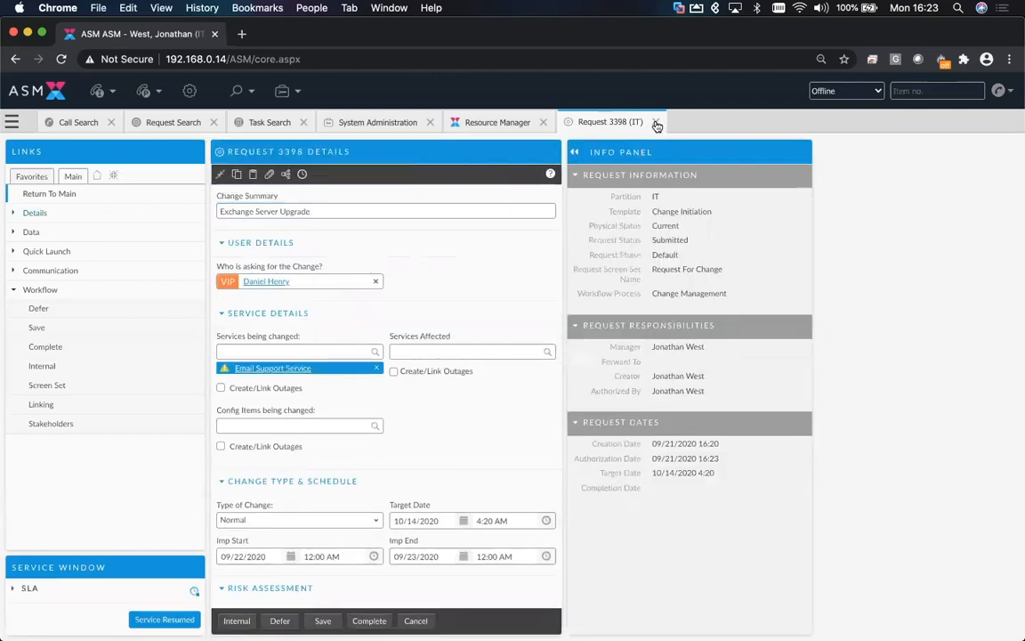
click(656, 122)
click(540, 242)
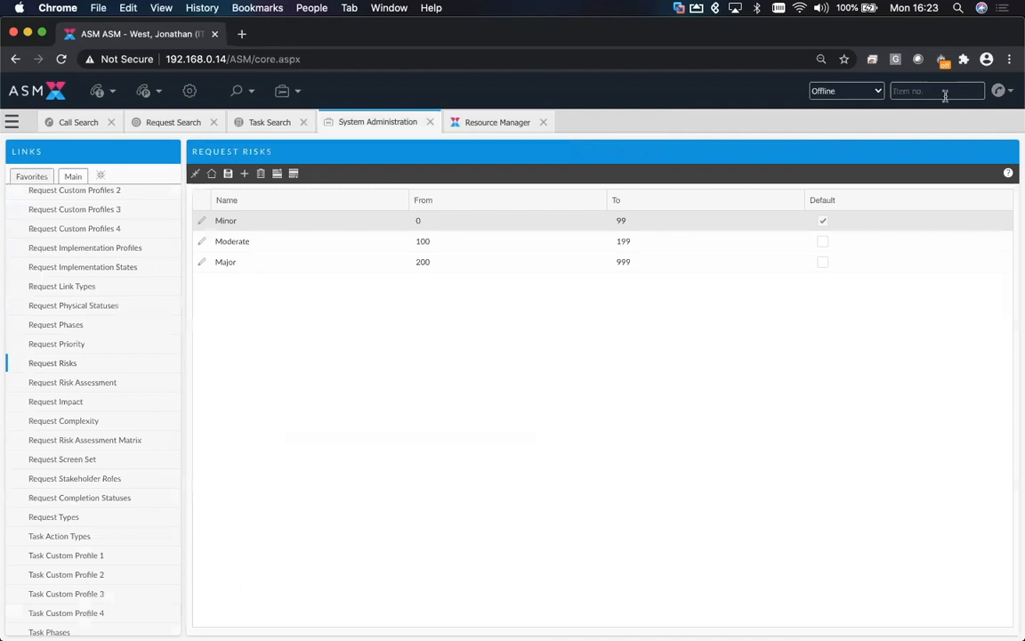
Step: Reopen the saved change by looking up item number 3398 as a Request
click(1012, 94)
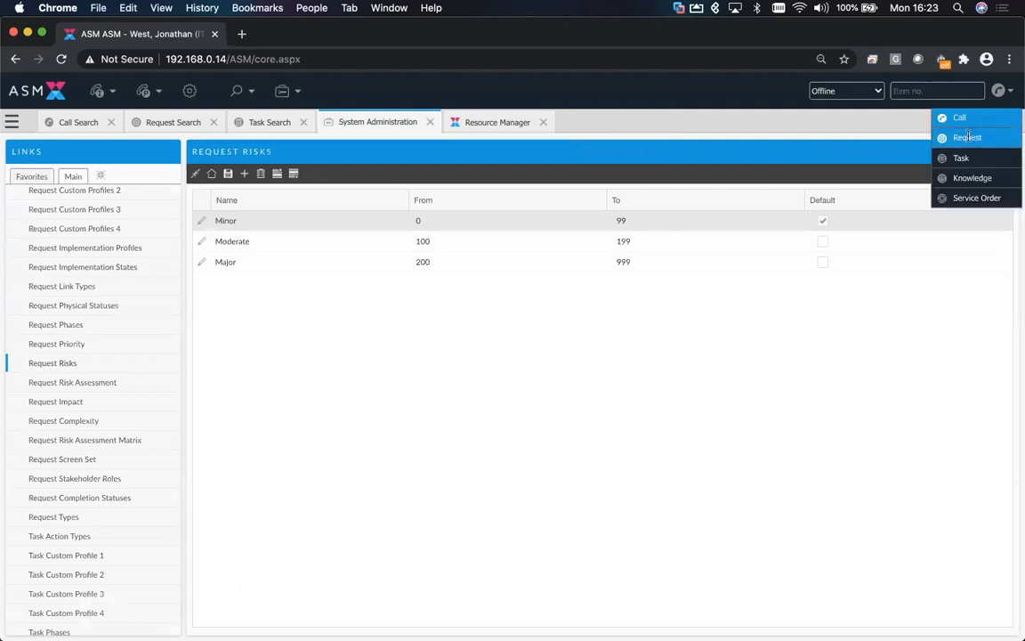
click(901, 91)
text(3398)
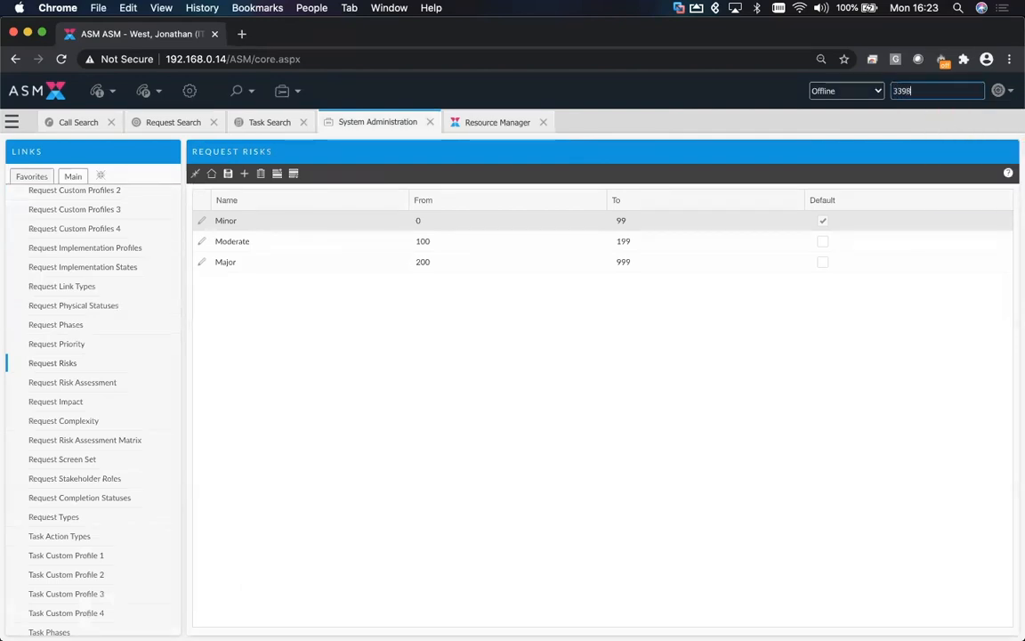
key(Return)
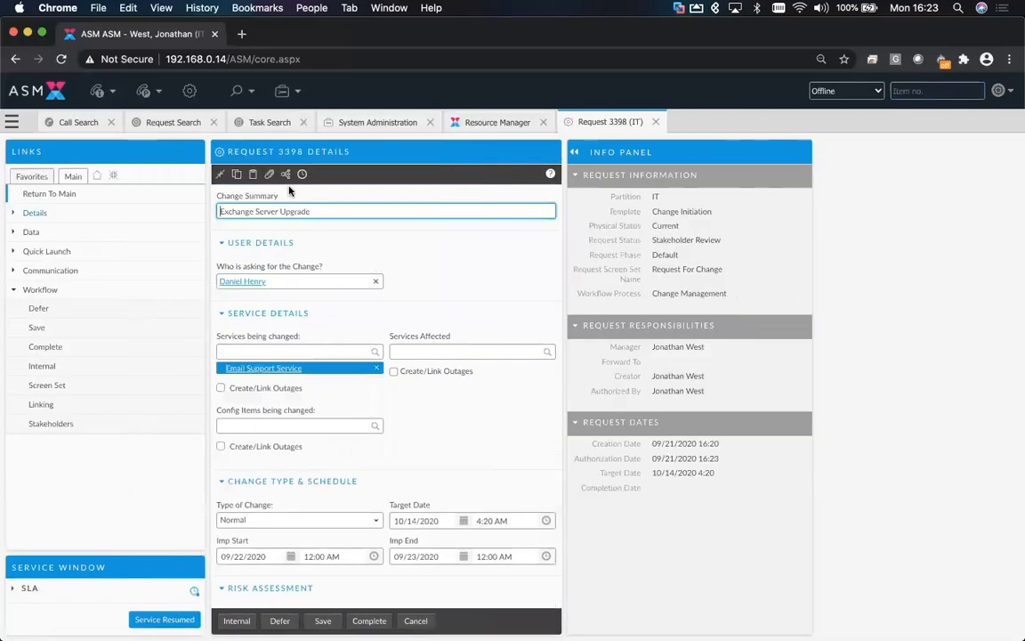
Step: Examine the request's task dependencies workflow at the Risk Assessment branch and close the request
click(285, 175)
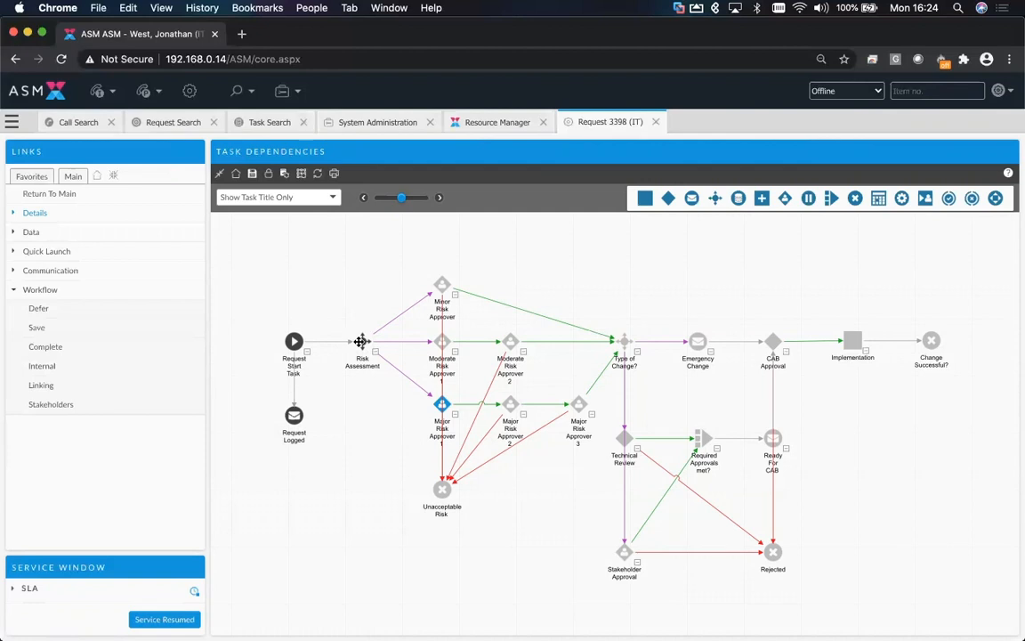
click(362, 342)
click(655, 123)
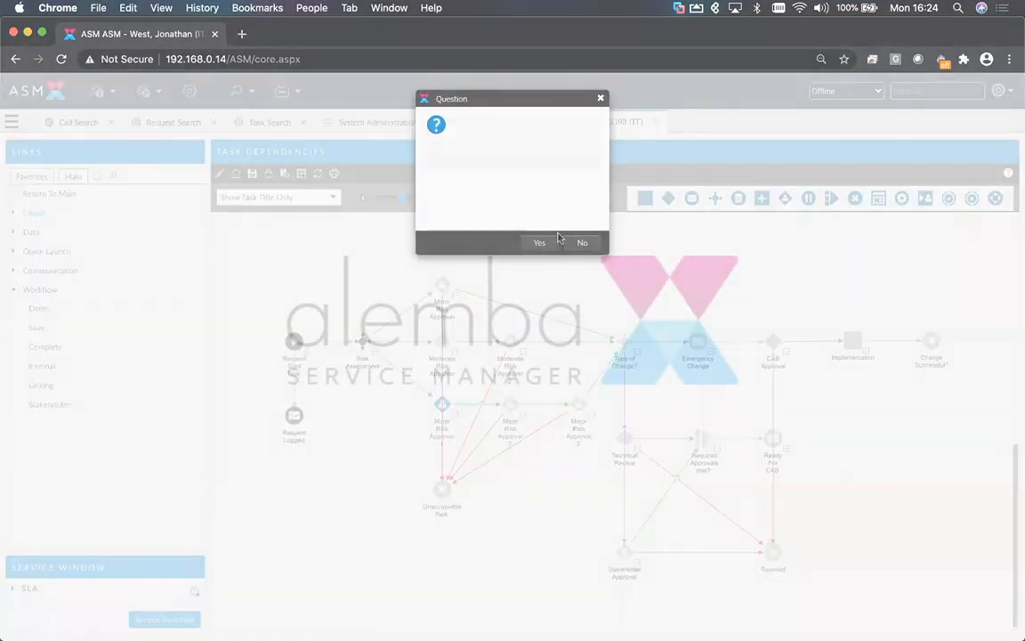